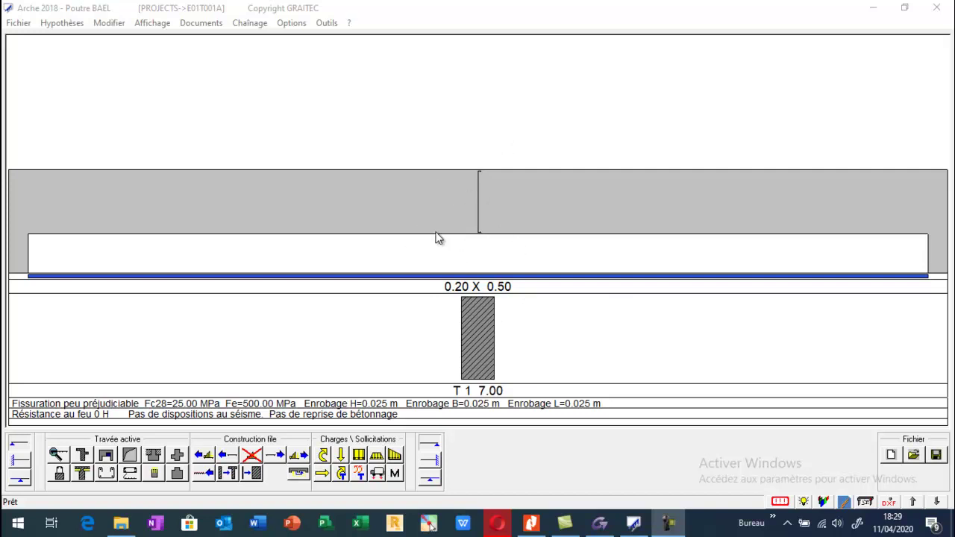
- Set the reinforced concrete materials to Fc28 22 MPa, FeL 400 MPa and FeT 215 MPa
{"action": "left_click", "coordinate": [21, 23]}
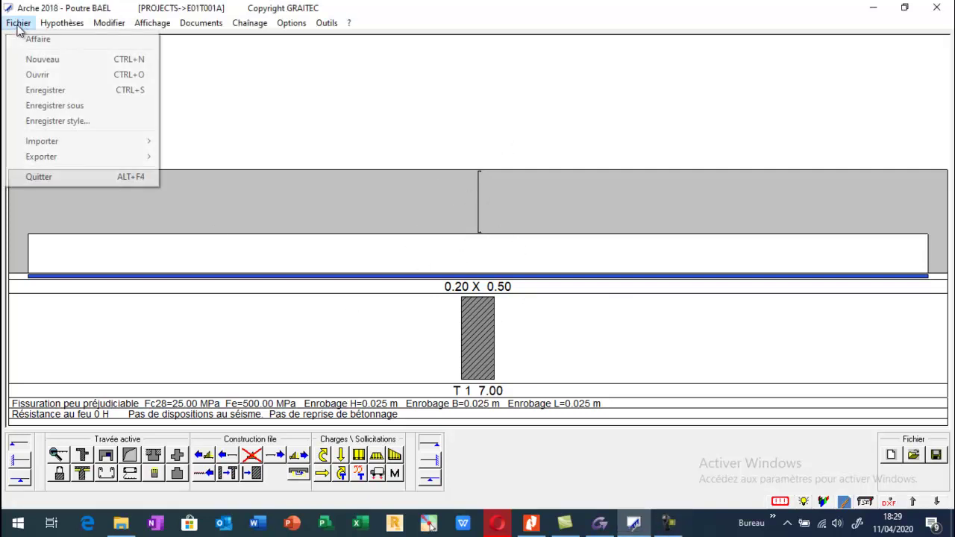
{"action": "left_click", "coordinate": [62, 23]}
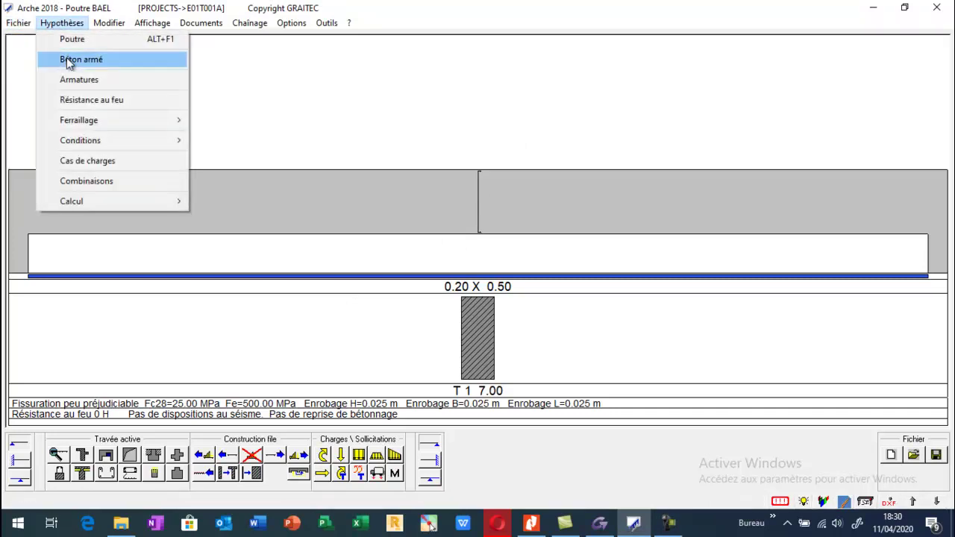
{"action": "left_click", "coordinate": [71, 60]}
{"action": "double_click", "coordinate": [108, 82]}
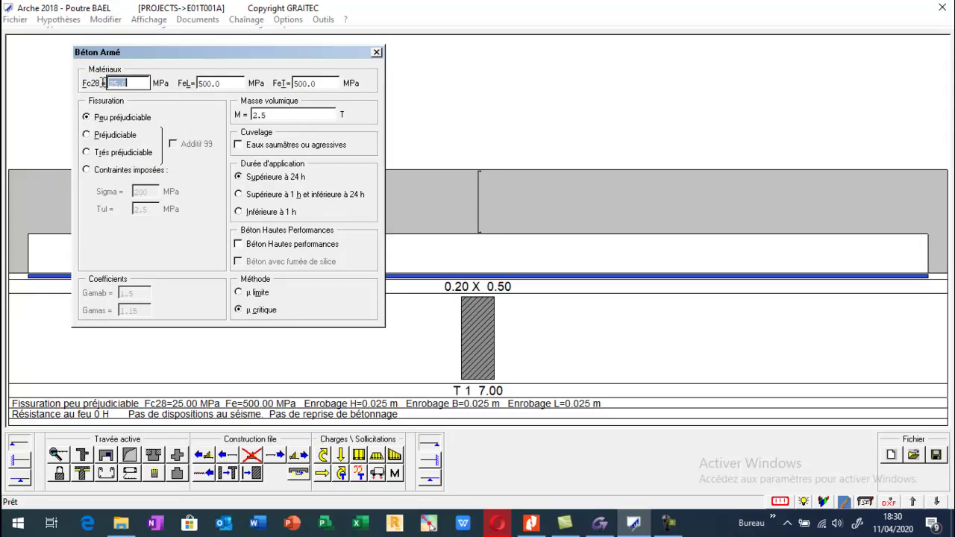
{"action": "type", "text": "22"}
{"action": "left_click", "coordinate": [226, 83]}
{"action": "double_click", "coordinate": [226, 83]}
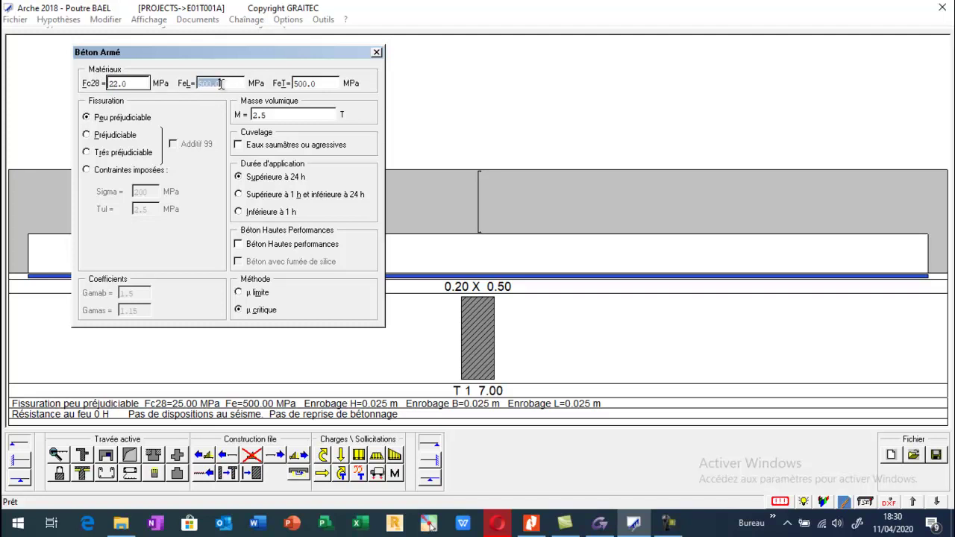
{"action": "type", "text": "400"}
{"action": "left_click", "coordinate": [302, 83]}
{"action": "double_click", "coordinate": [329, 82]}
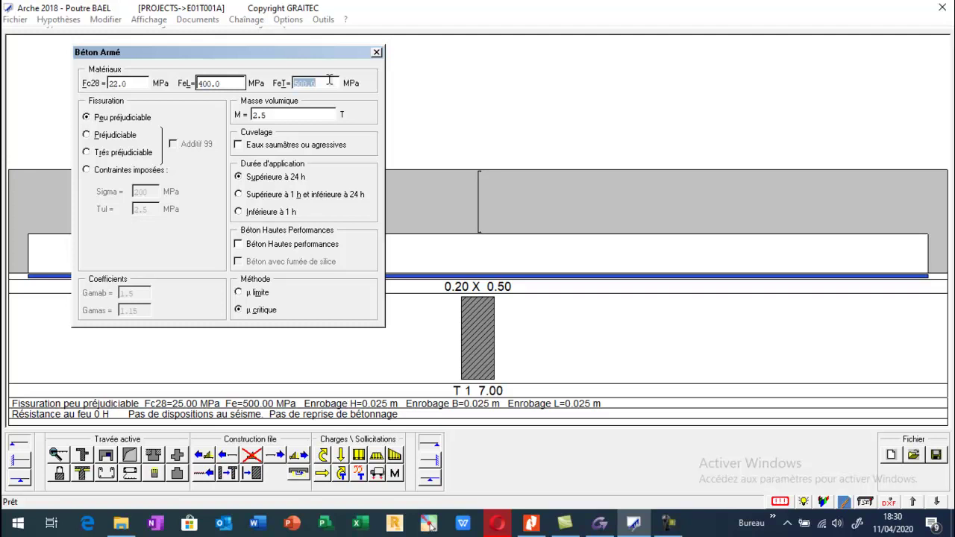
{"action": "type", "text": "215"}
{"action": "left_click", "coordinate": [173, 239]}
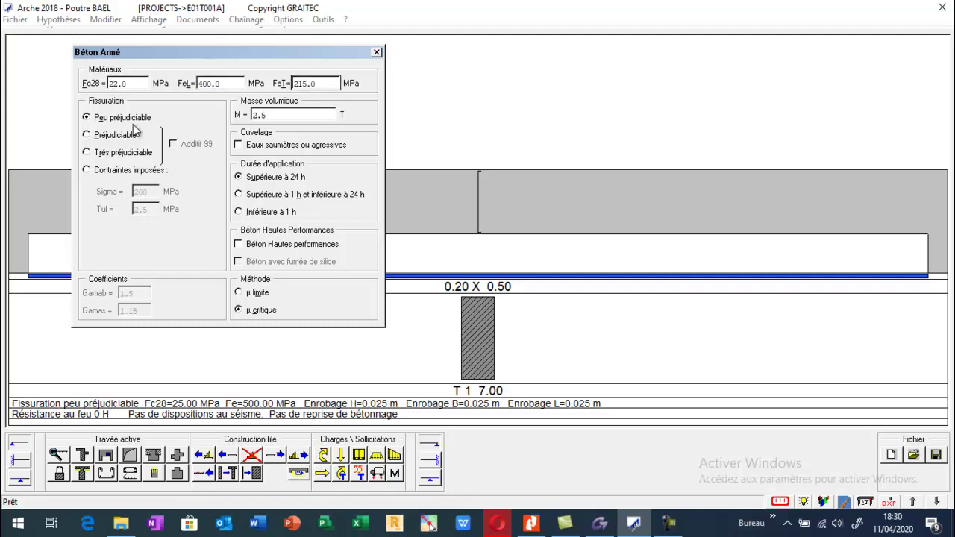
{"action": "left_click", "coordinate": [377, 52]}
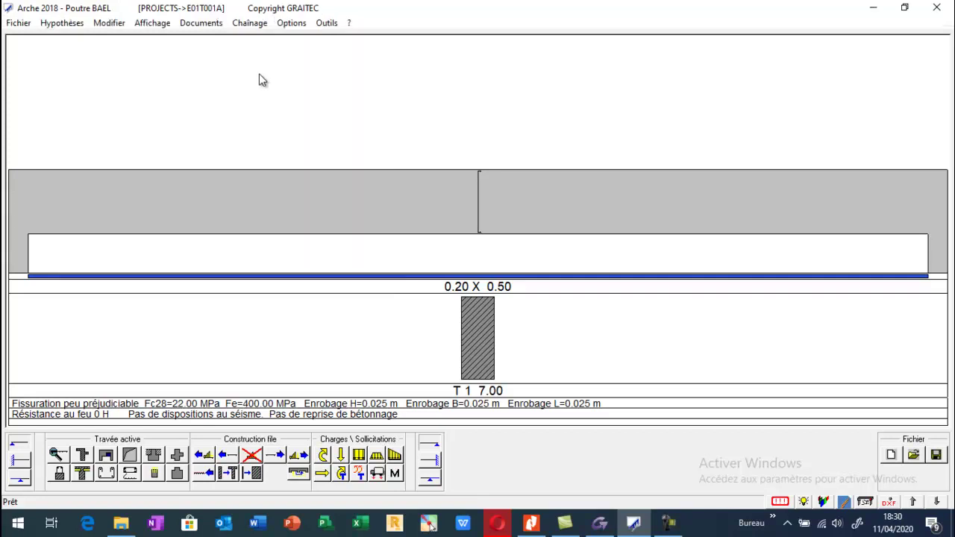
- Exclude the 8, 10 and 12 mm diameters from the available stock of transverse reinforcement bars
{"action": "left_click", "coordinate": [62, 24]}
{"action": "left_click", "coordinate": [82, 82]}
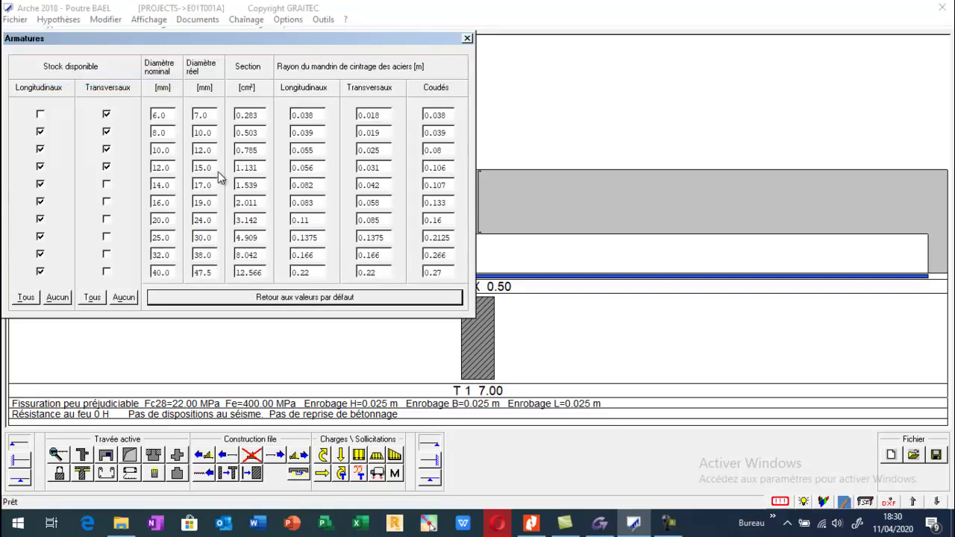
{"action": "left_click", "coordinate": [105, 132]}
{"action": "left_click", "coordinate": [106, 149]}
{"action": "left_click", "coordinate": [106, 167]}
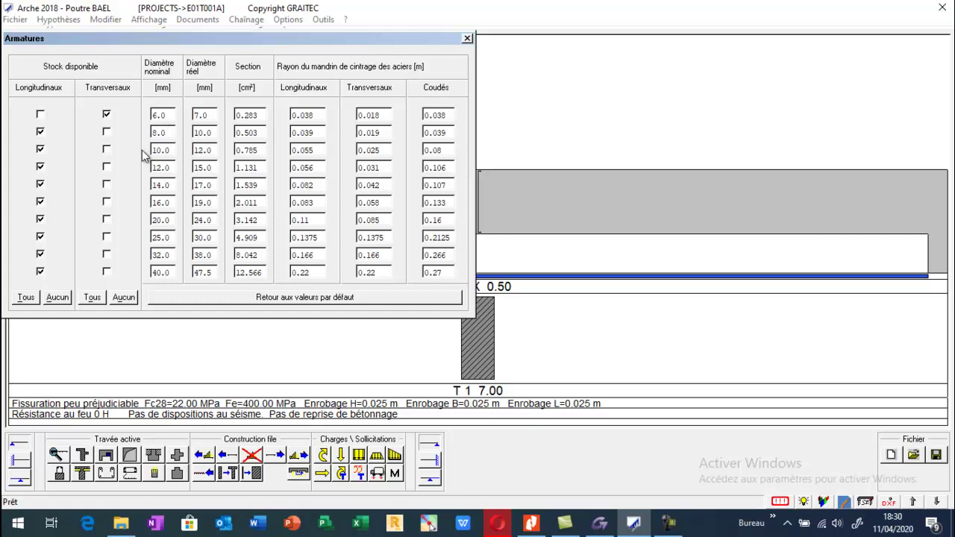
{"action": "left_click", "coordinate": [467, 38]}
- Turn off the T-section calculation (Calcul en T) in the beam's characteristics conditions
{"action": "left_click", "coordinate": [54, 23]}
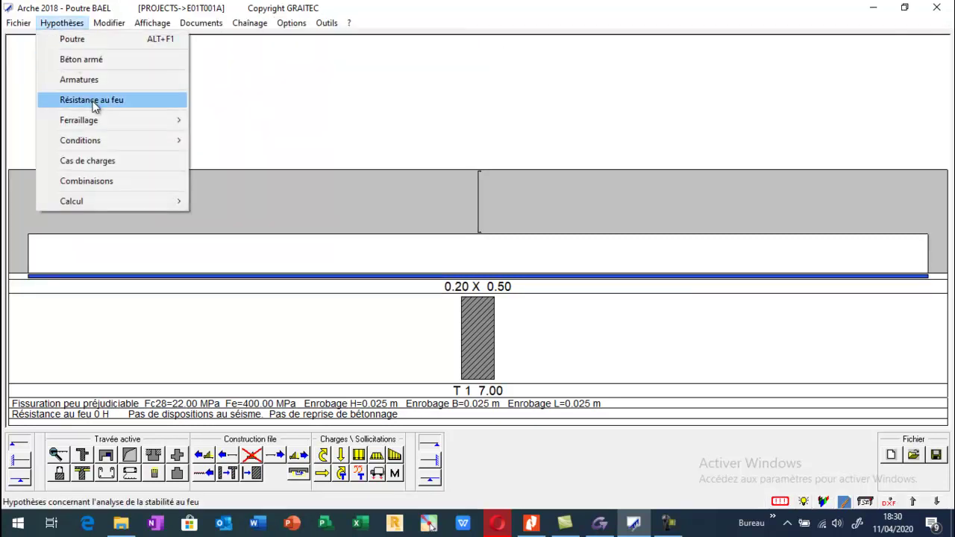
{"action": "mouse_move", "coordinate": [104, 143]}
{"action": "left_click", "coordinate": [238, 140]}
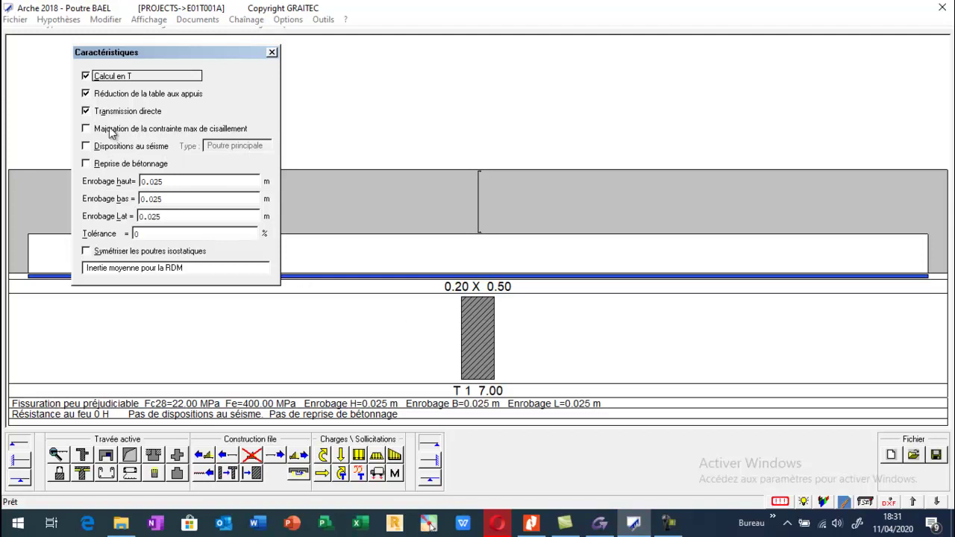
{"action": "left_click", "coordinate": [86, 76]}
{"action": "left_click", "coordinate": [273, 53]}
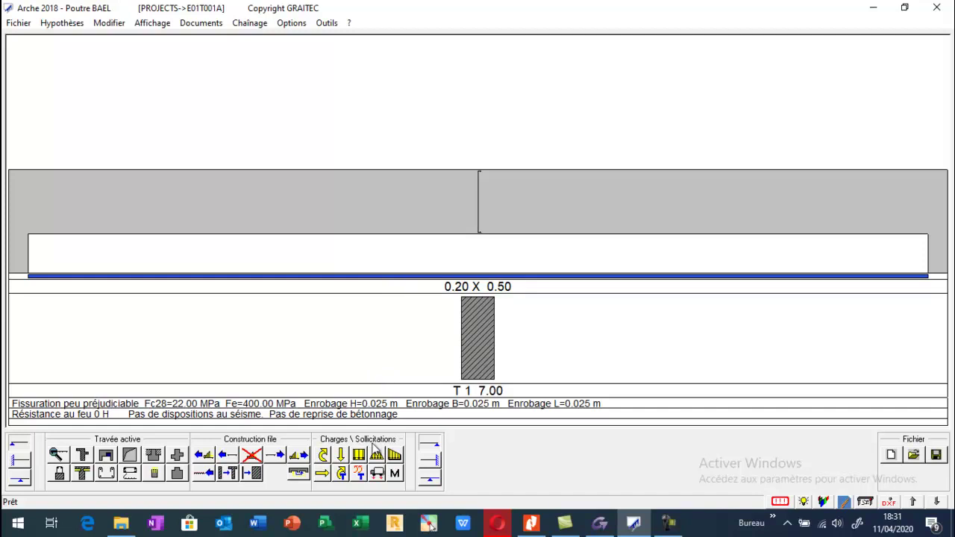
- Add a second span on the right of the beam and set the first span T 1.1's length to 3 m
{"action": "left_click", "coordinate": [278, 457]}
{"action": "double_click", "coordinate": [267, 289]}
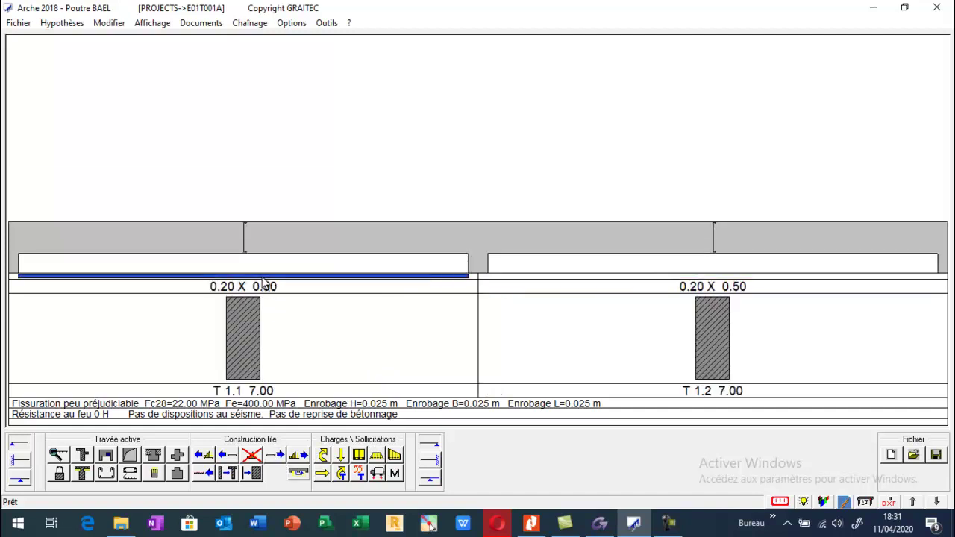
{"action": "type", "text": "3.0"}
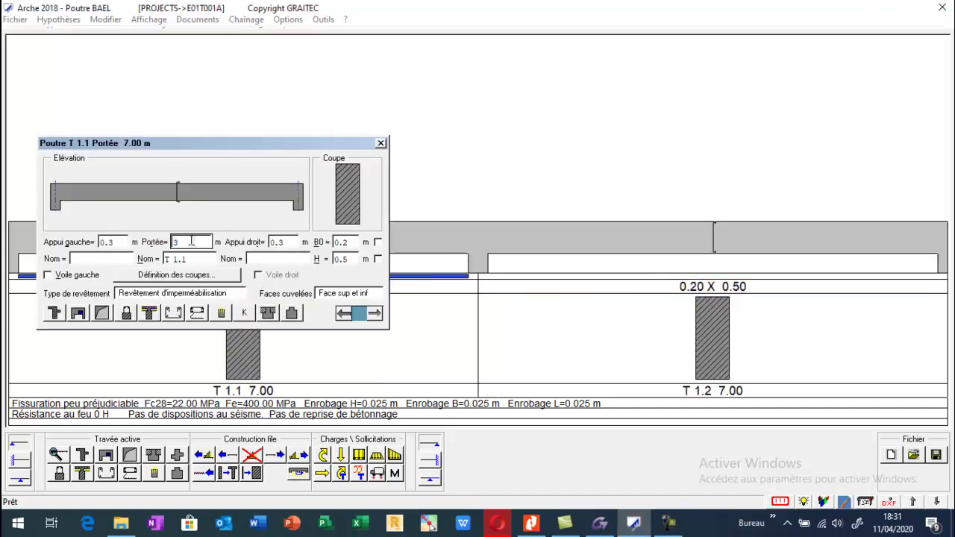
{"action": "key", "text": "Return"}
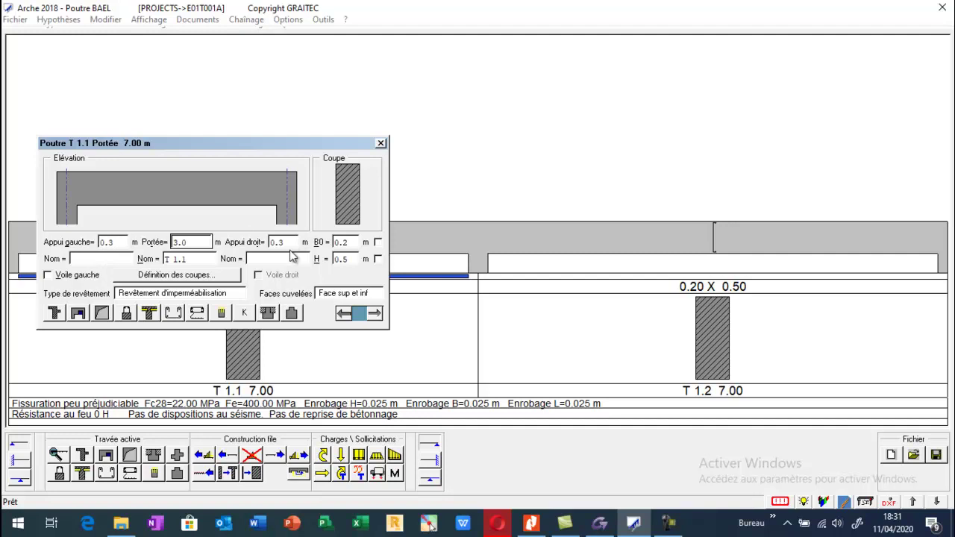
{"action": "left_click", "coordinate": [380, 143]}
- Set the span length of the second beam span, T 1.2, to 5 m
{"action": "double_click", "coordinate": [496, 282]}
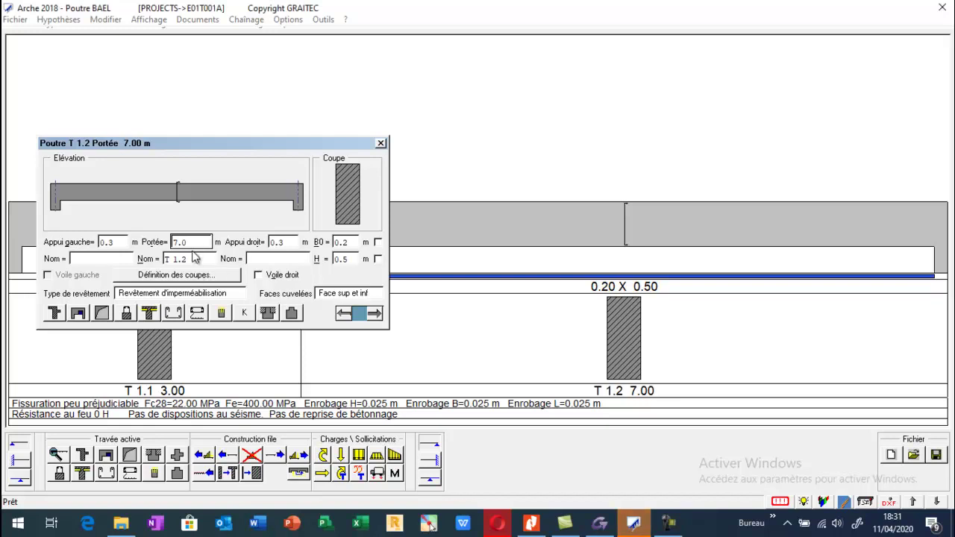
{"action": "double_click", "coordinate": [197, 241]}
{"action": "type", "text": "5.0"}
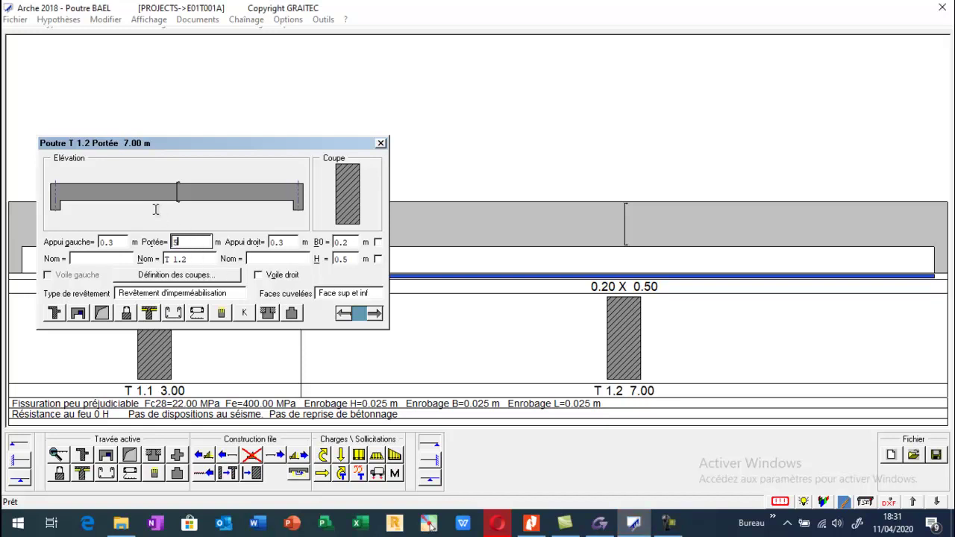
{"action": "key", "text": "Return"}
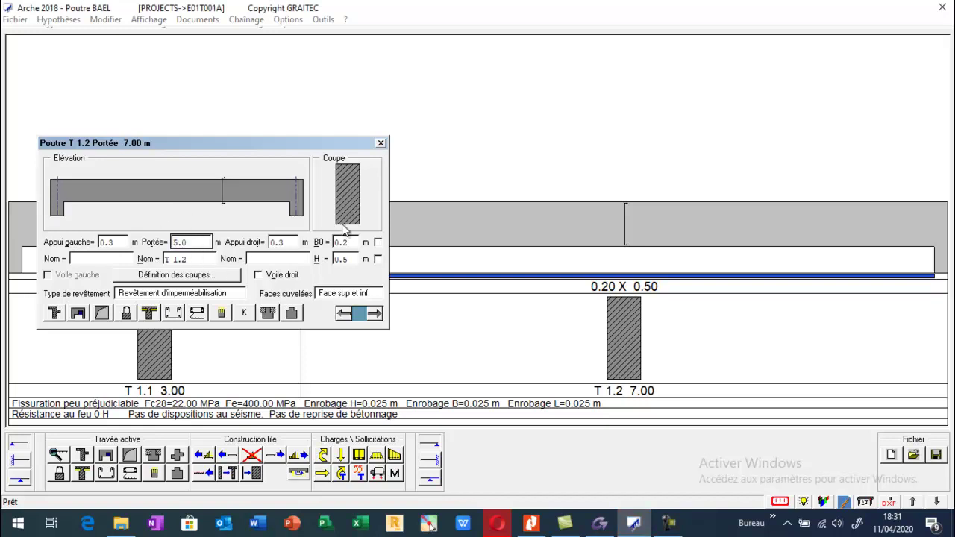
{"action": "left_click", "coordinate": [380, 143]}
- Set the cross-section of span T 1.2 to a width B0 of 0.3 m and a height H of 0.6 m
{"action": "double_click", "coordinate": [668, 336]}
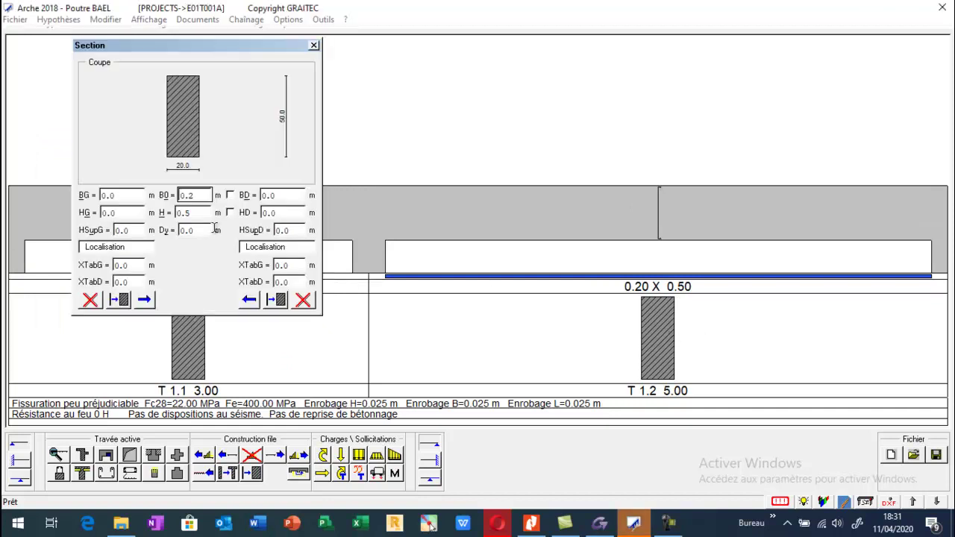
{"action": "double_click", "coordinate": [195, 194]}
{"action": "type", "text": "0.3"}
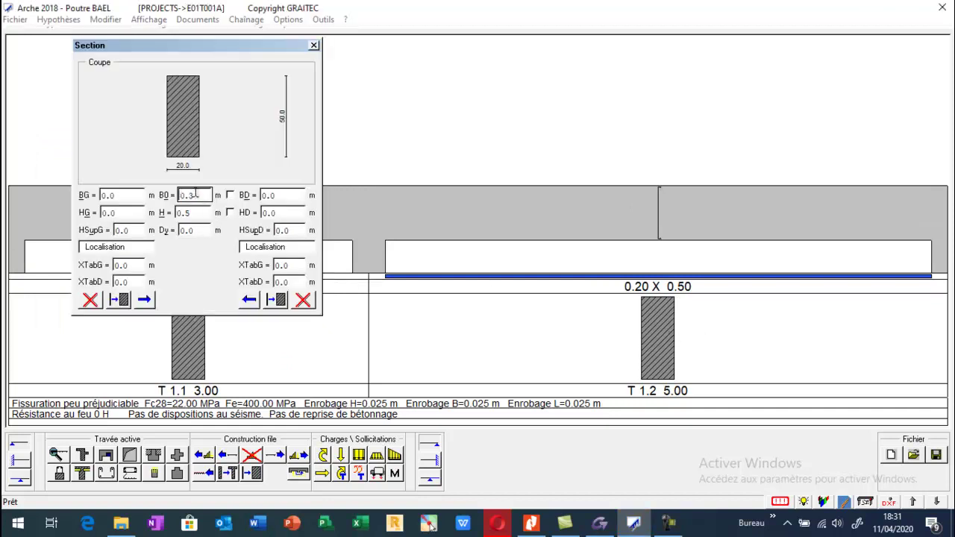
{"action": "double_click", "coordinate": [198, 211]}
{"action": "type", "text": "0.6"}
{"action": "key", "text": "Return"}
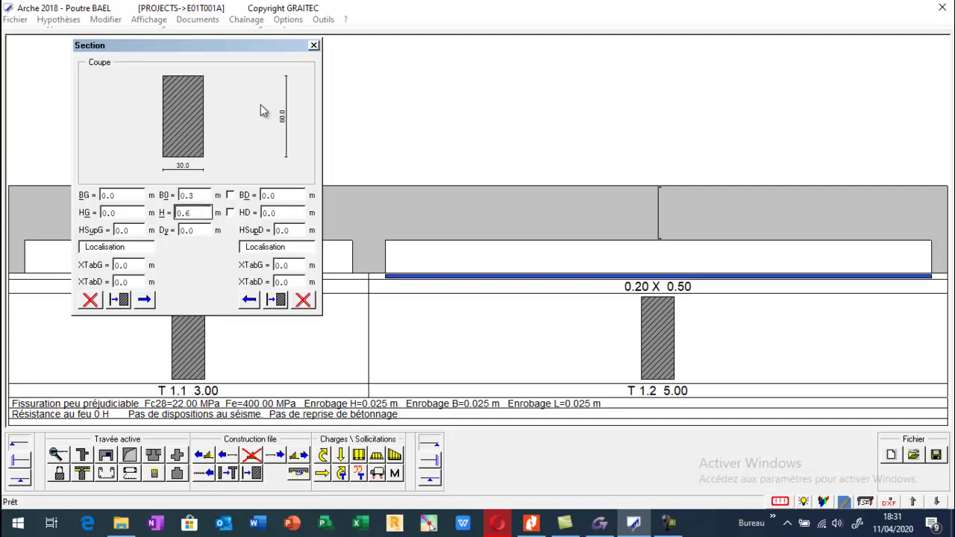
{"action": "left_click", "coordinate": [313, 45]}
- Set the cross-section of span T 1.1 to a width B0 of 0.3 m and a height H of 0.4 m
{"action": "left_click", "coordinate": [191, 284]}
{"action": "left_click", "coordinate": [192, 335]}
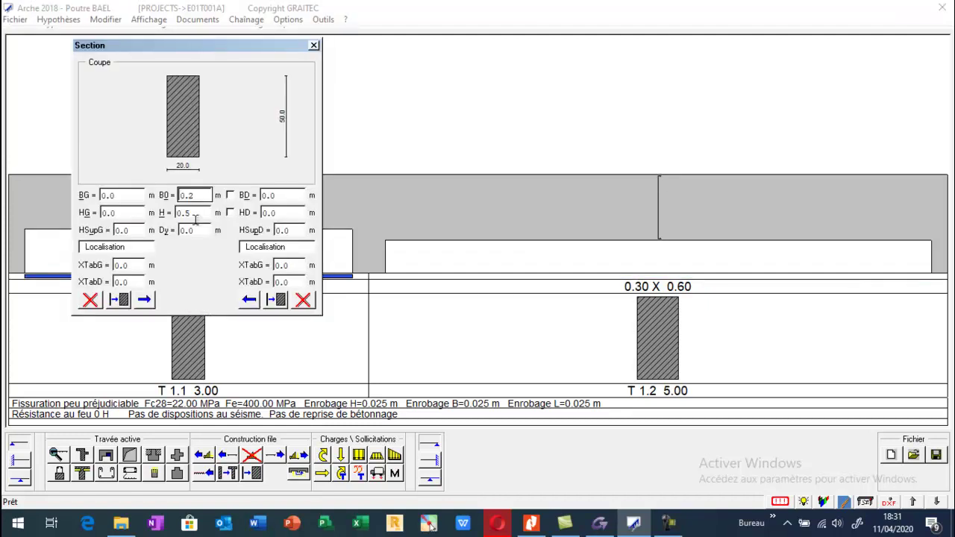
{"action": "double_click", "coordinate": [196, 194]}
{"action": "type", "text": "0.3"}
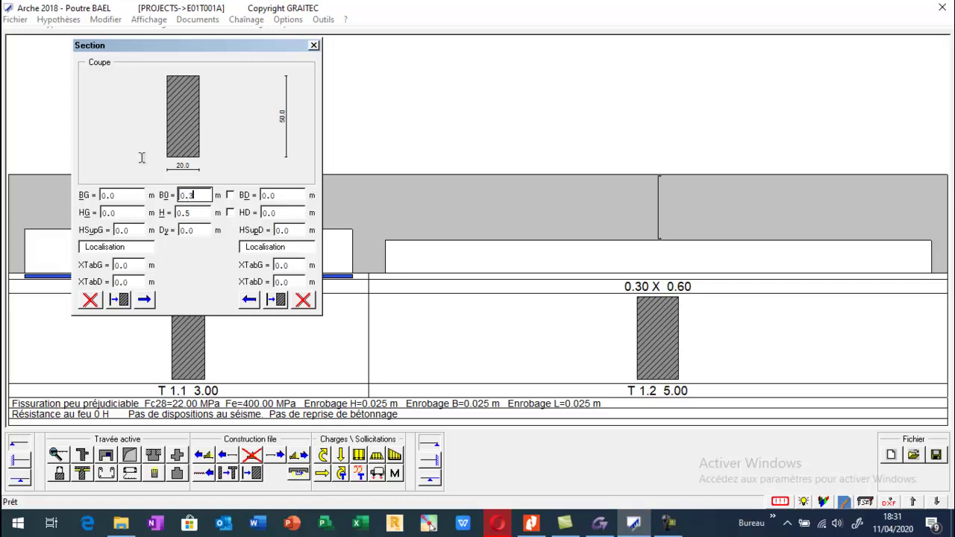
{"action": "double_click", "coordinate": [189, 213]}
{"action": "type", "text": "0"}
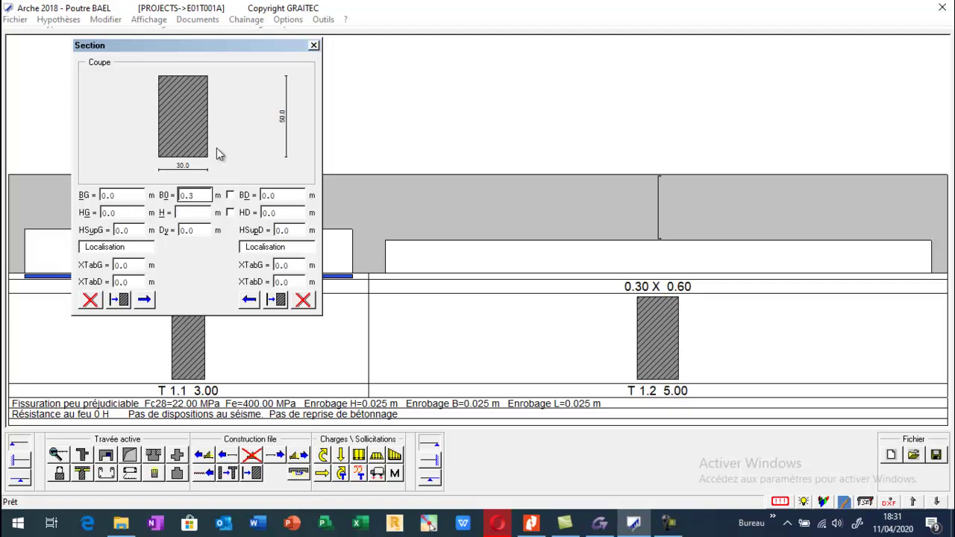
{"action": "left_click", "coordinate": [314, 45]}
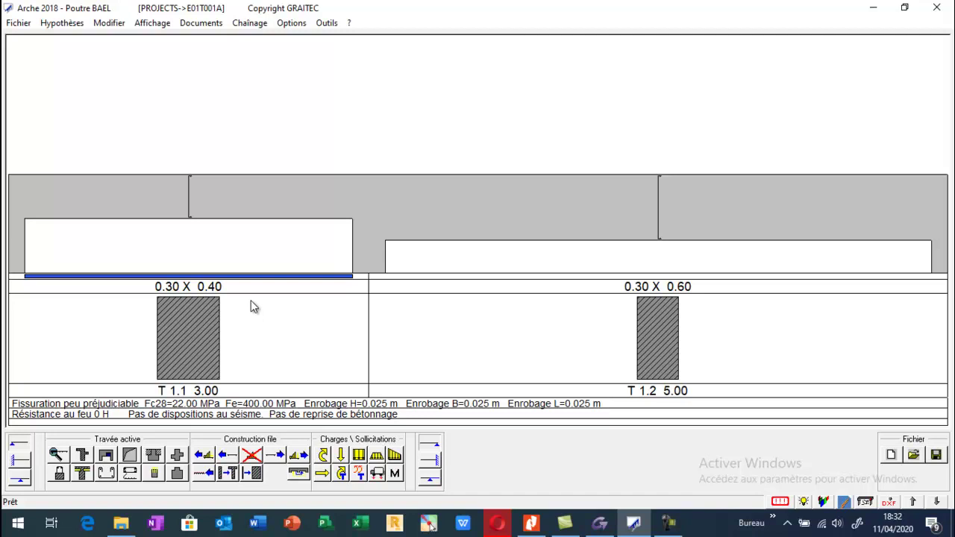
- Add a distributed load named G on span T 1.1, case Charges permanentes 1, 1500 daN, over the full span
{"action": "left_click", "coordinate": [361, 456]}
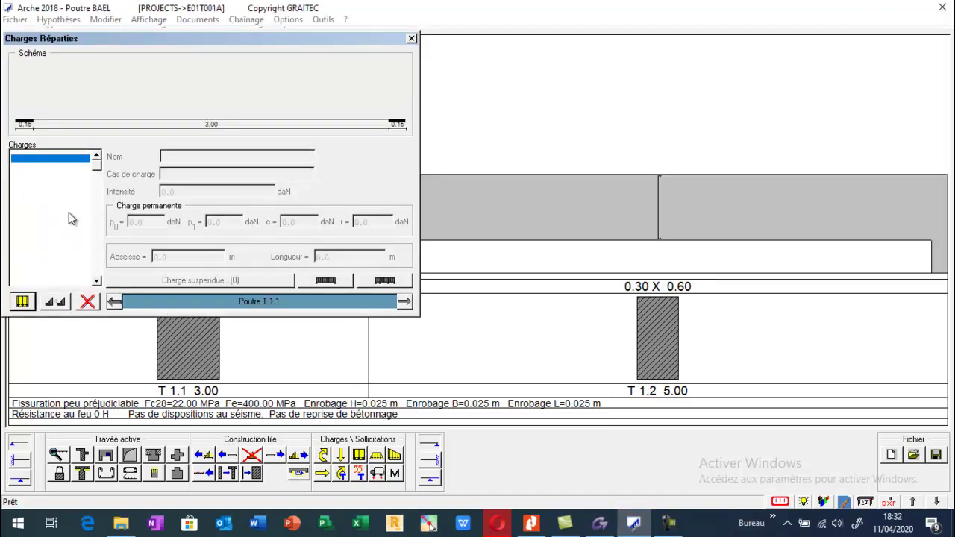
{"action": "left_click", "coordinate": [23, 302]}
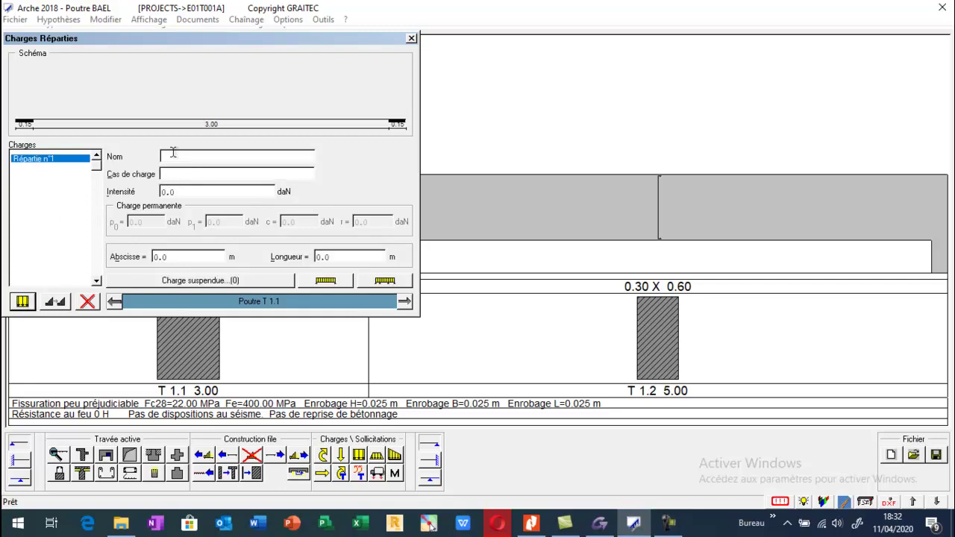
{"action": "type", "text": "G"}
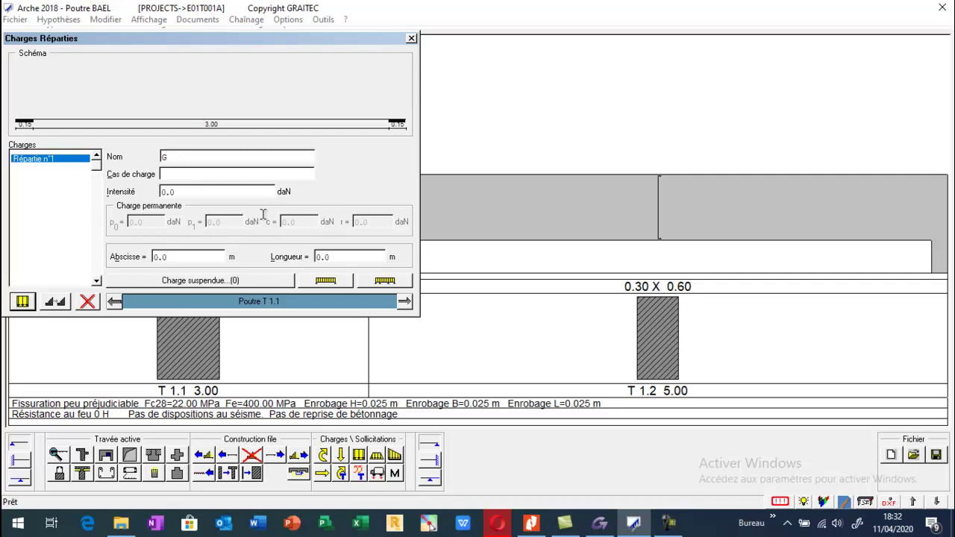
{"action": "left_click", "coordinate": [176, 176]}
{"action": "left_click", "coordinate": [192, 195]}
{"action": "double_click", "coordinate": [180, 191]}
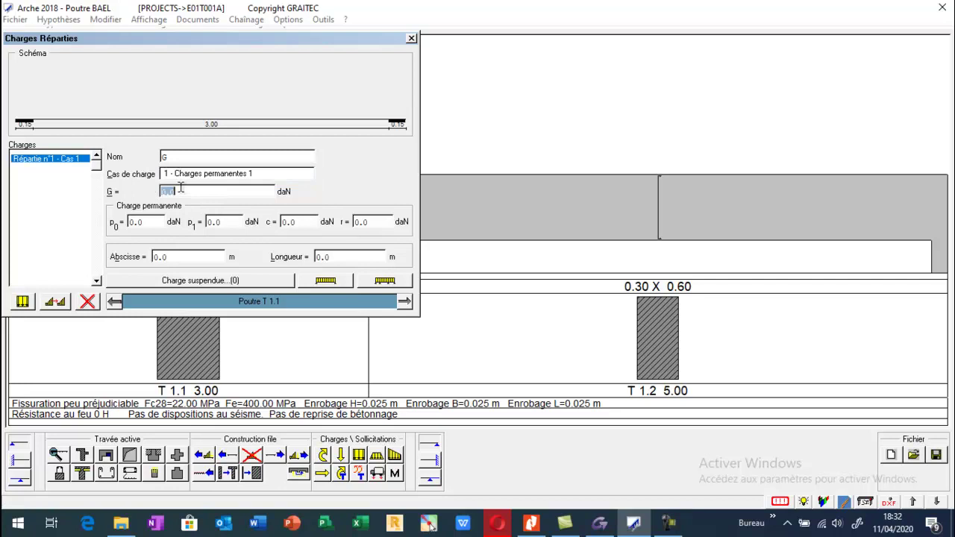
{"action": "type", "text": "1500"}
{"action": "left_click", "coordinate": [323, 283]}
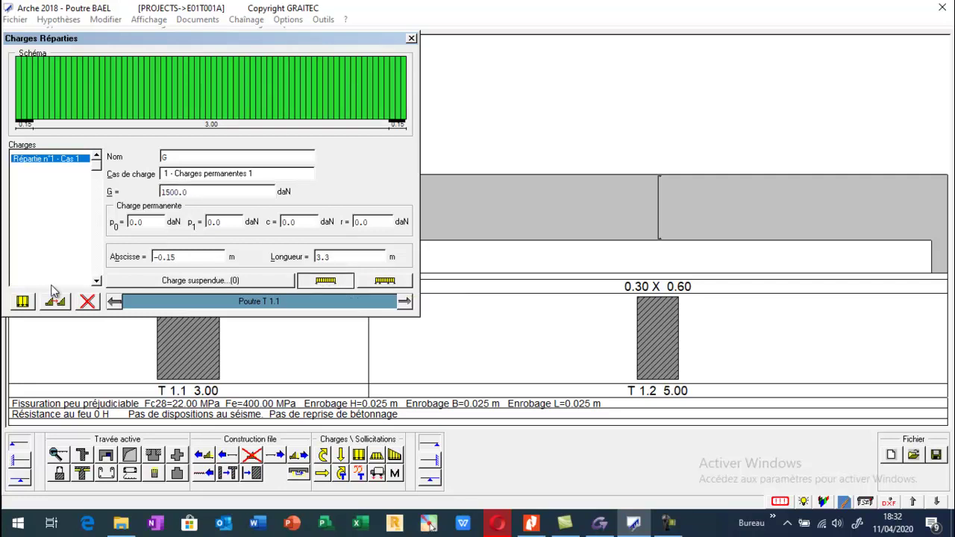
- Add a second distributed load named Q on span T 1.1, case Surcharges d'exploitation 1, 250 daN, over the full span
{"action": "left_click", "coordinate": [25, 302]}
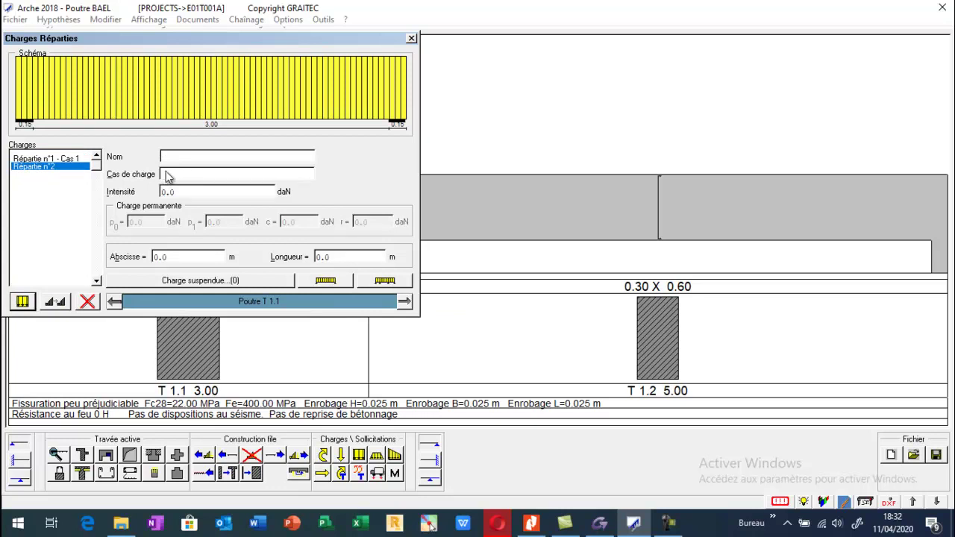
{"action": "left_click", "coordinate": [177, 155]}
{"action": "type", "text": "Q"}
{"action": "left_click", "coordinate": [184, 174]}
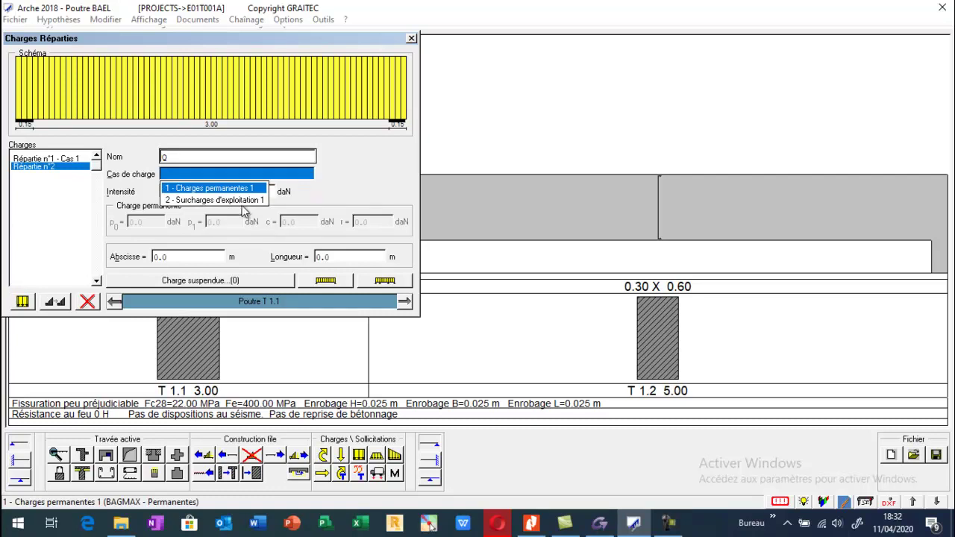
{"action": "left_click", "coordinate": [220, 200]}
{"action": "left_click", "coordinate": [213, 192]}
{"action": "type", "text": "250.0"}
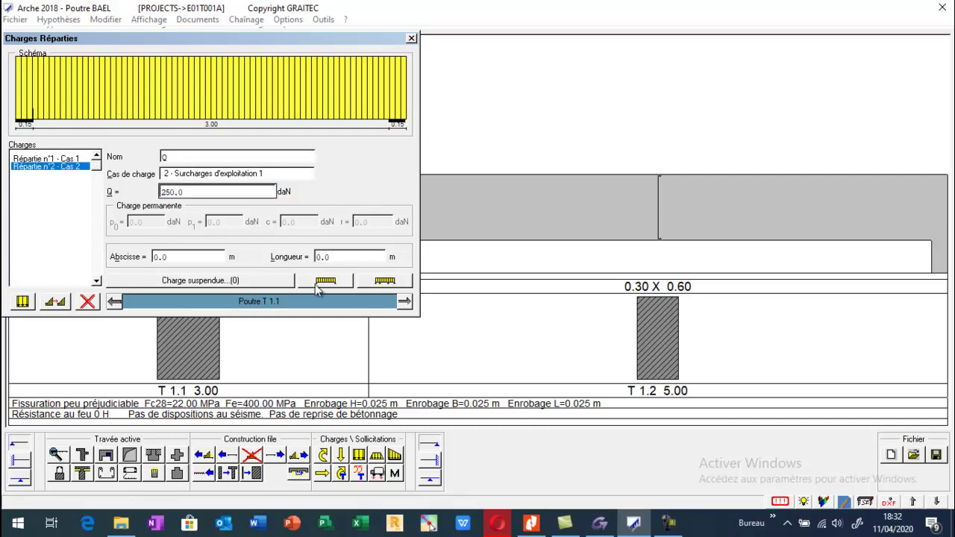
{"action": "left_click", "coordinate": [321, 282]}
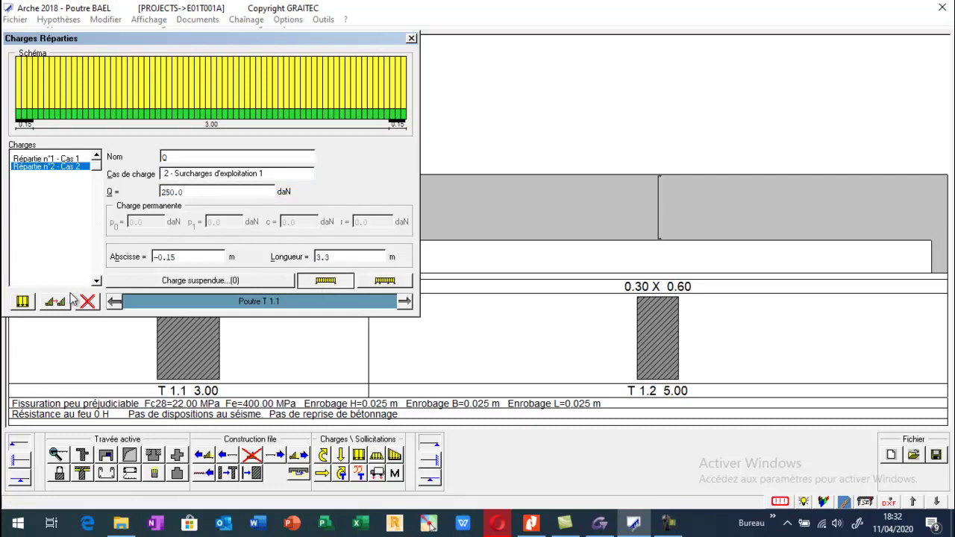
{"action": "left_click", "coordinate": [411, 38]}
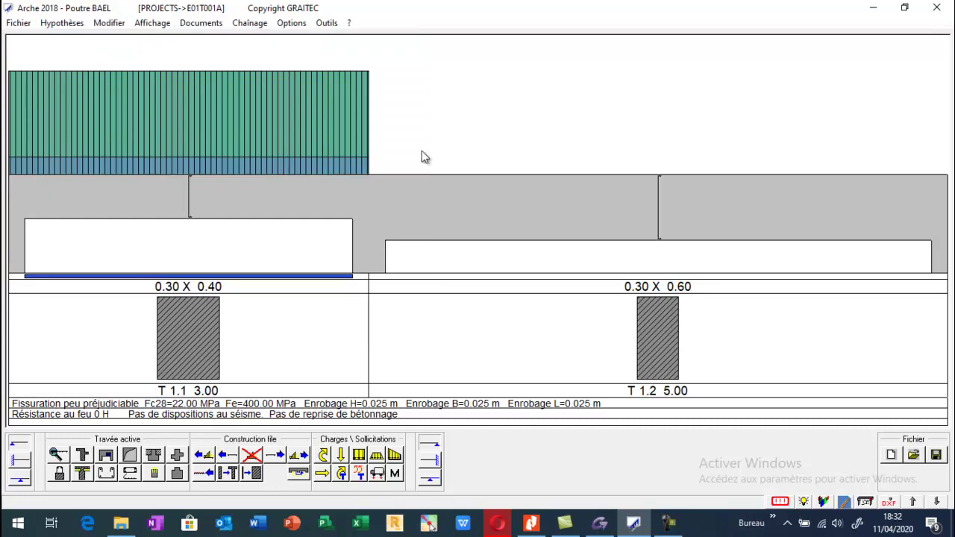
- Add a point load named fG on span T 1.1, case Charges permanentes 1, 1000 daN, at an abscissa of 1 m
{"action": "left_click", "coordinate": [340, 454]}
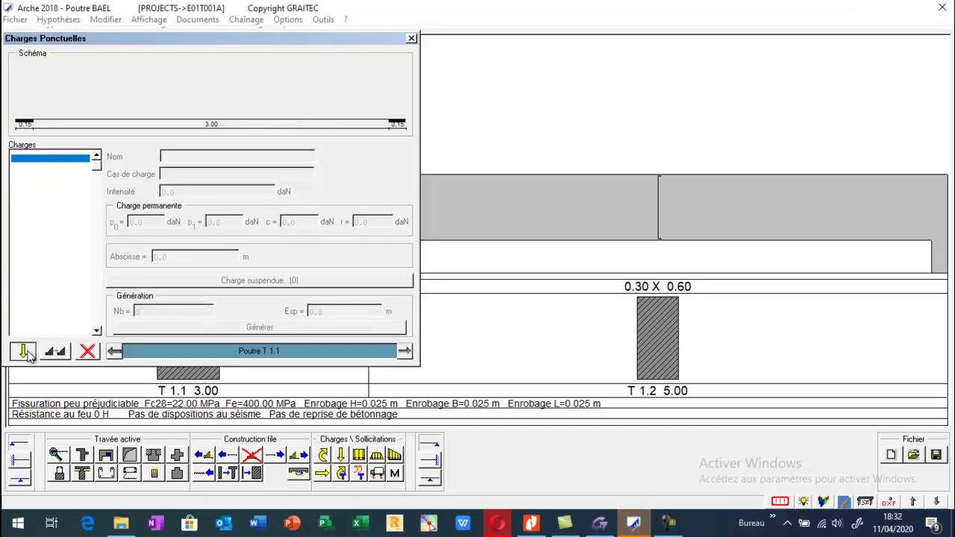
{"action": "left_click", "coordinate": [23, 351]}
{"action": "left_click", "coordinate": [169, 153]}
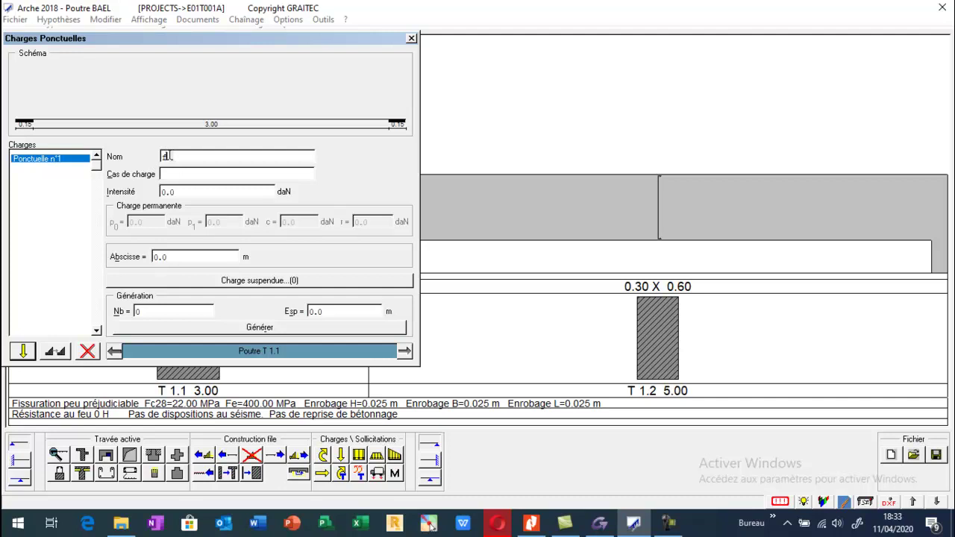
{"action": "type", "text": "fG"}
{"action": "left_click", "coordinate": [173, 174]}
{"action": "left_click", "coordinate": [179, 187]}
{"action": "left_click", "coordinate": [185, 188]}
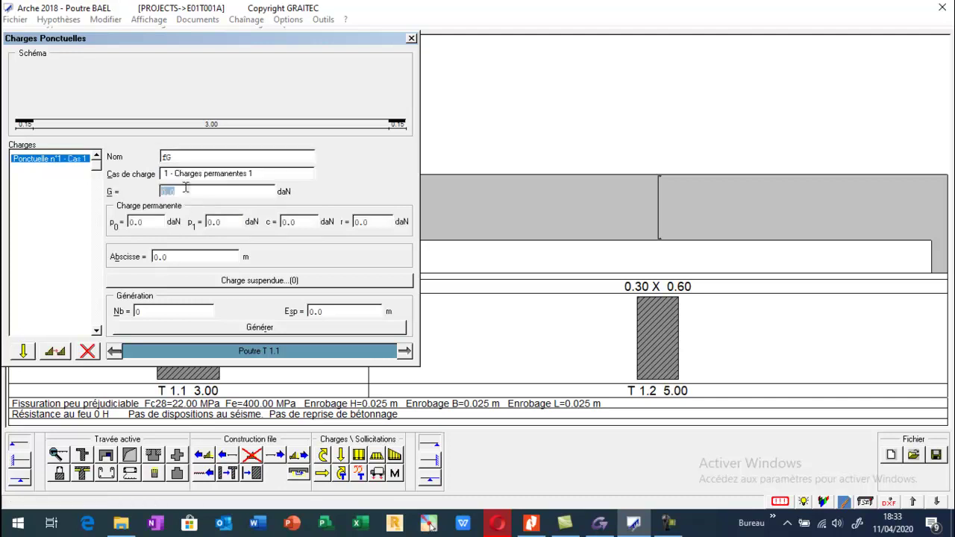
{"action": "type", "text": "1000"}
{"action": "left_click", "coordinate": [182, 257]}
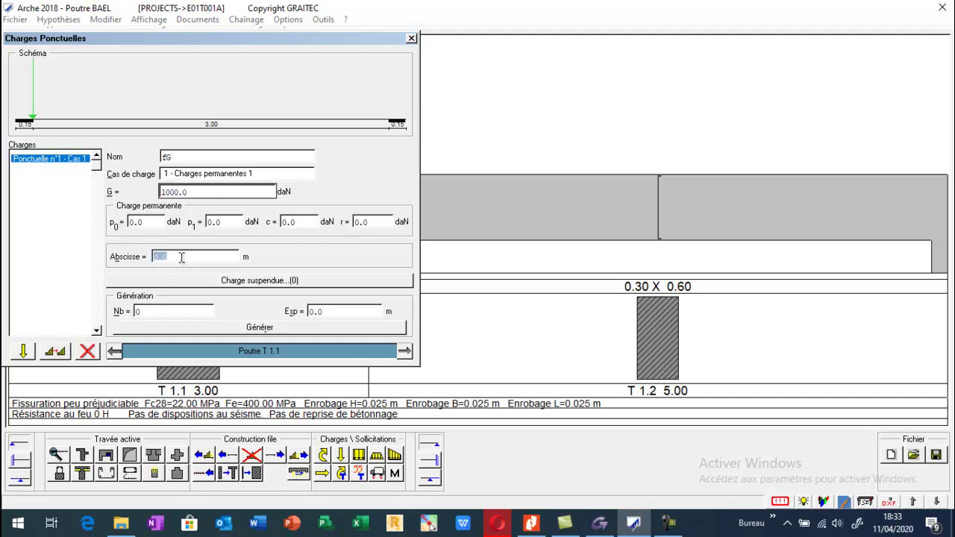
{"action": "type", "text": "1"}
{"action": "key", "text": "Return"}
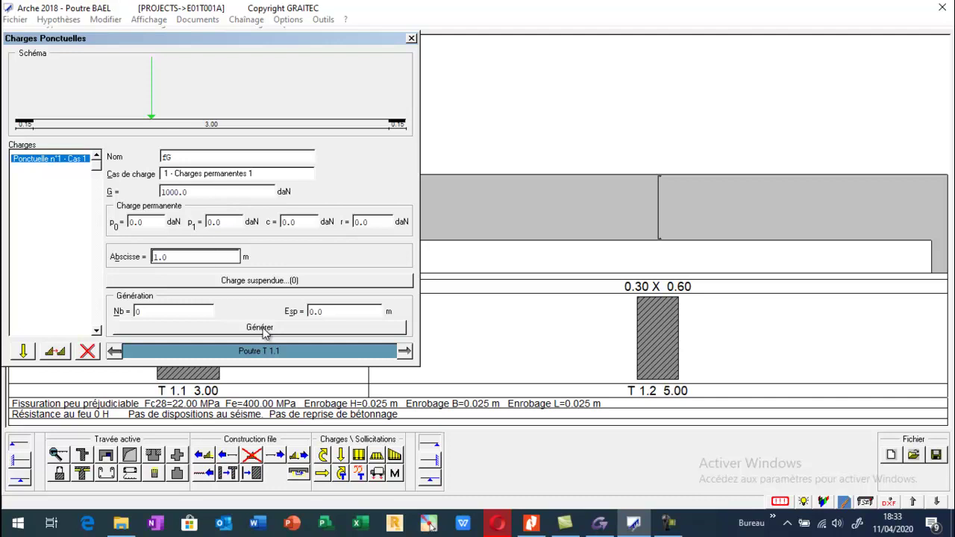
- Define point load fG as a suspended load of type Suspendue avec barres bateaux
{"action": "left_click", "coordinate": [260, 282]}
{"action": "left_click", "coordinate": [88, 91]}
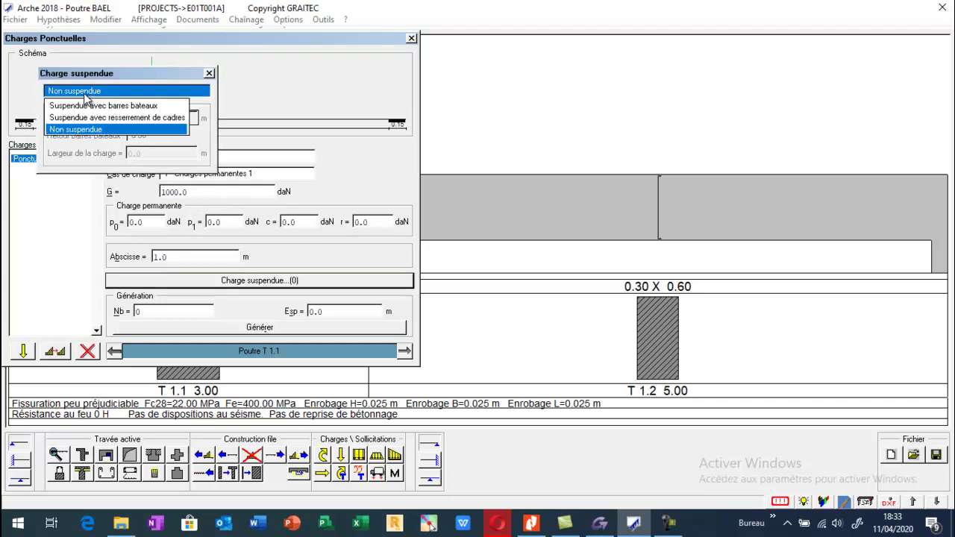
{"action": "left_click", "coordinate": [84, 105]}
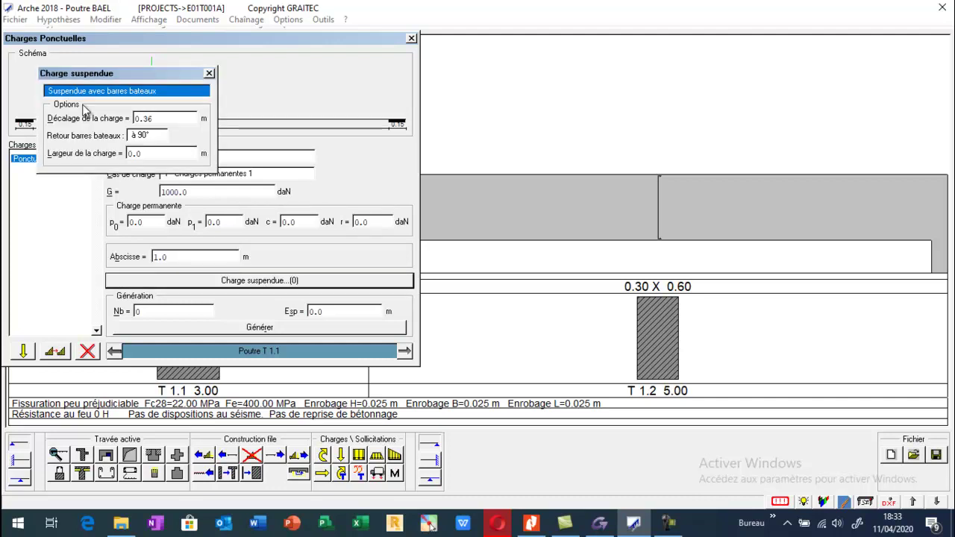
{"action": "left_click_drag", "start_coordinate": [188, 76], "coordinate": [325, 58]}
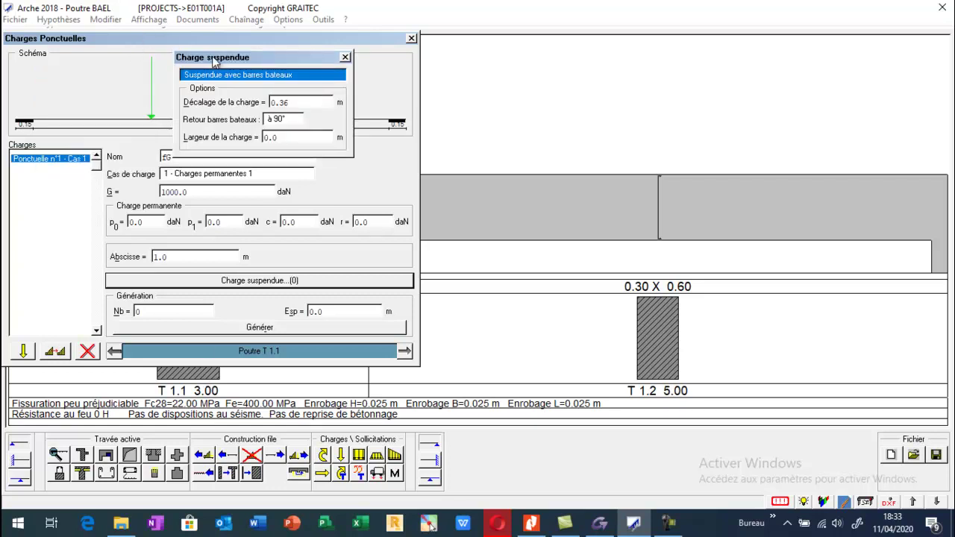
{"action": "left_click", "coordinate": [345, 57]}
- Set the suspended load options of fG to an offset of 0.3 m and a load width of 0.22 m
{"action": "left_click_drag", "start_coordinate": [300, 44], "coordinate": [684, 66]}
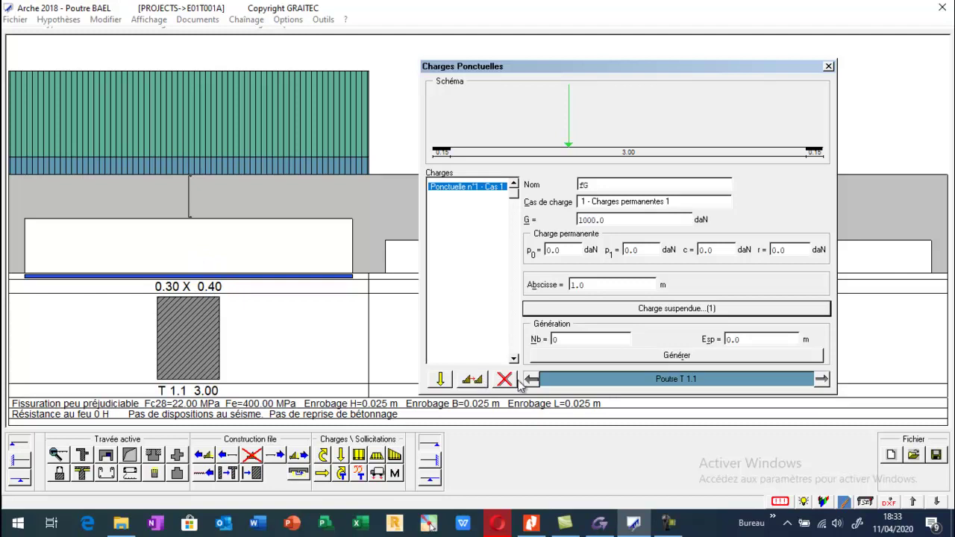
{"action": "left_click", "coordinate": [651, 308]}
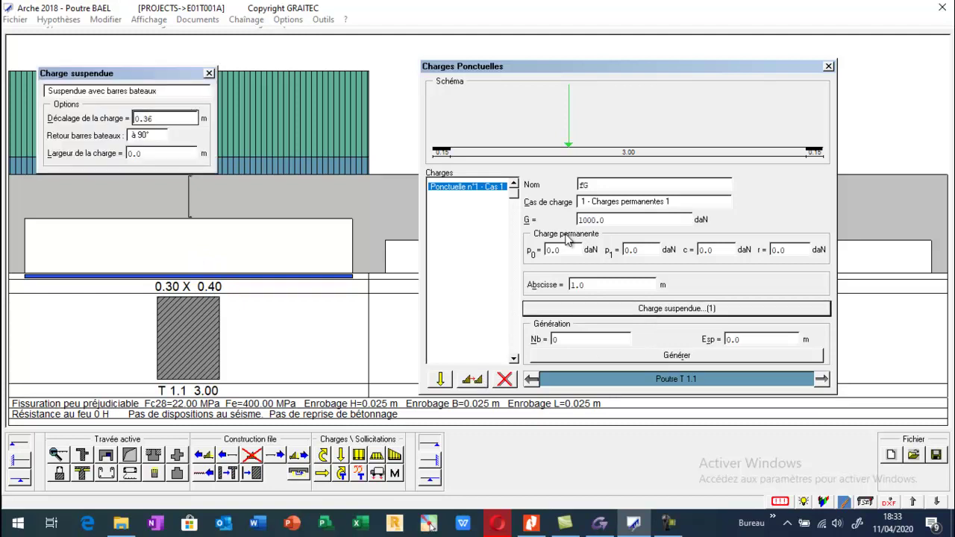
{"action": "double_click", "coordinate": [157, 118]}
{"action": "type", "text": "0"}
{"action": "double_click", "coordinate": [148, 153]}
{"action": "type", "text": "0"}
{"action": "key", "text": "Return"}
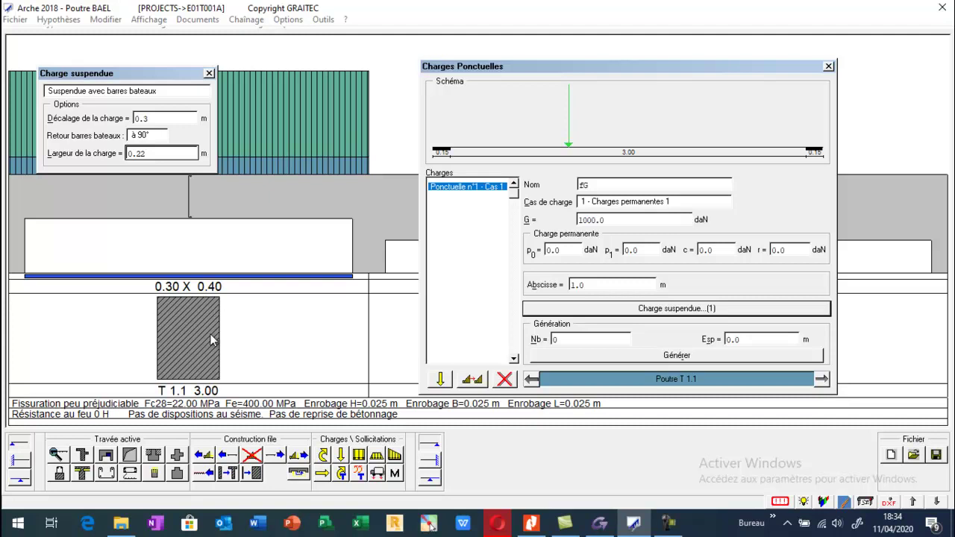
{"action": "left_click", "coordinate": [209, 74]}
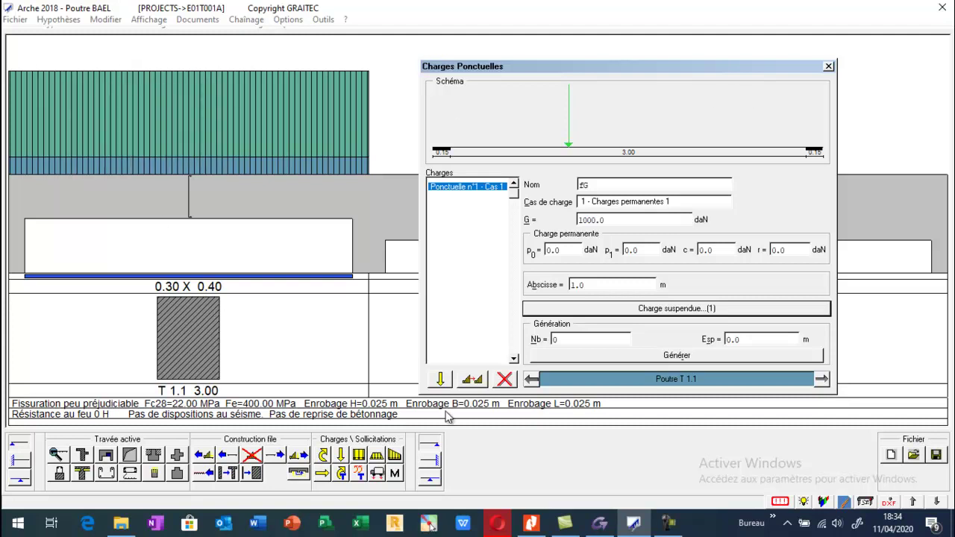
- Add a second point load named fQ on span T 1.1, case Surcharges d'exploitation 1, 250 daN, at an abscissa of 1 m
{"action": "left_click", "coordinate": [441, 380]}
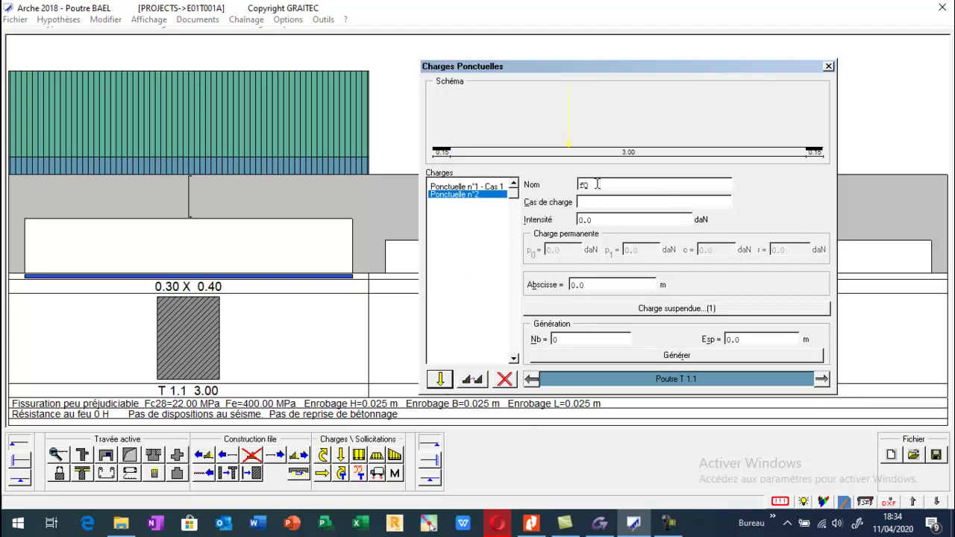
{"action": "left_click", "coordinate": [597, 183]}
{"action": "type", "text": "fQ"}
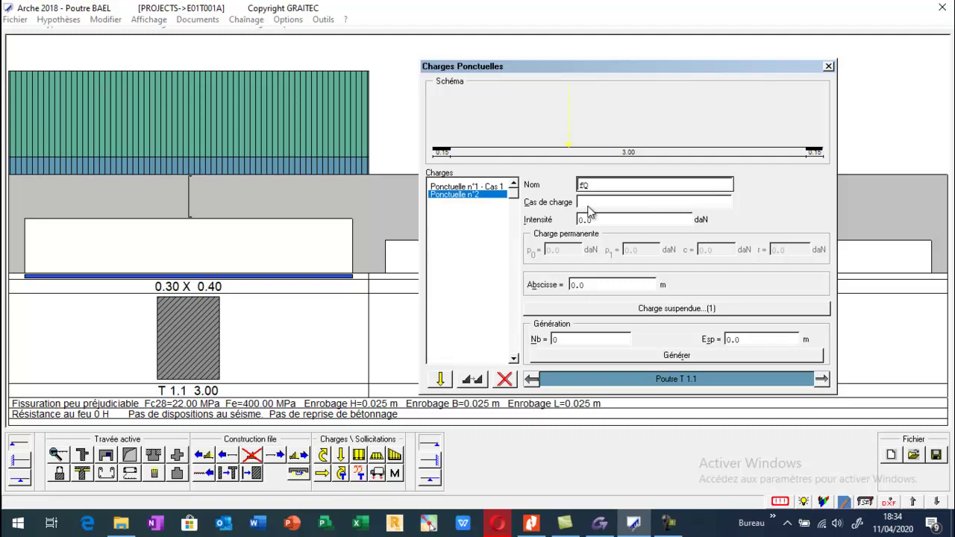
{"action": "left_click", "coordinate": [589, 202]}
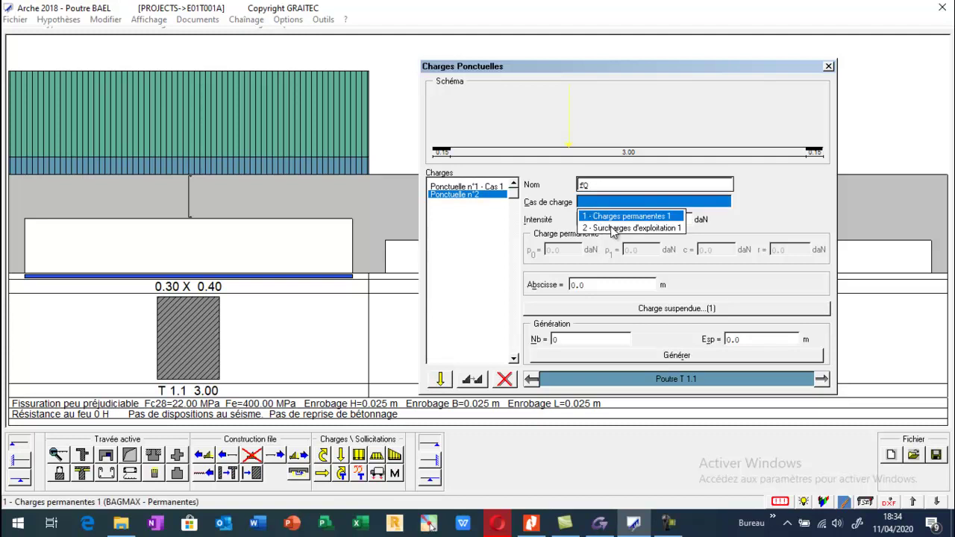
{"action": "left_click", "coordinate": [614, 227]}
{"action": "double_click", "coordinate": [597, 219]}
{"action": "type", "text": "250.0"}
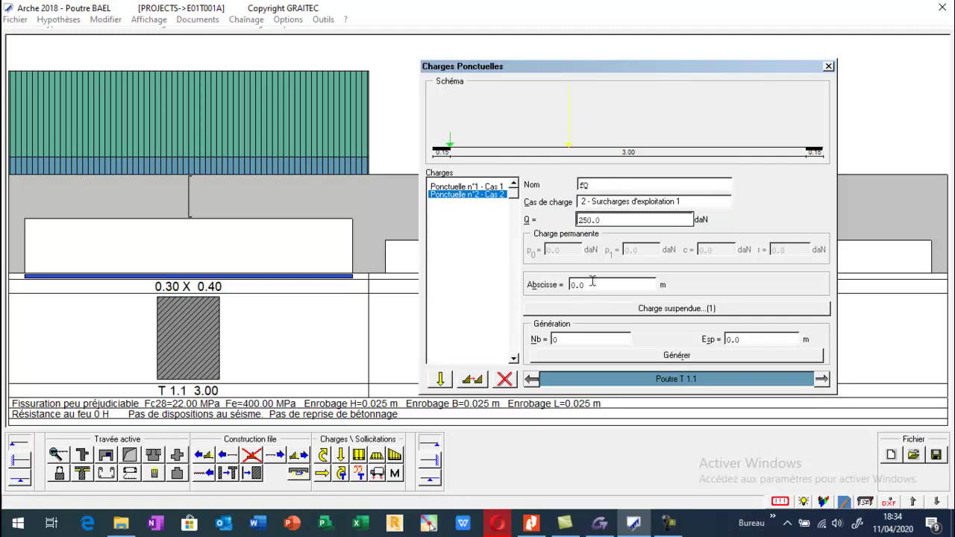
{"action": "double_click", "coordinate": [592, 283]}
{"action": "type", "text": "1"}
{"action": "key", "text": "Return"}
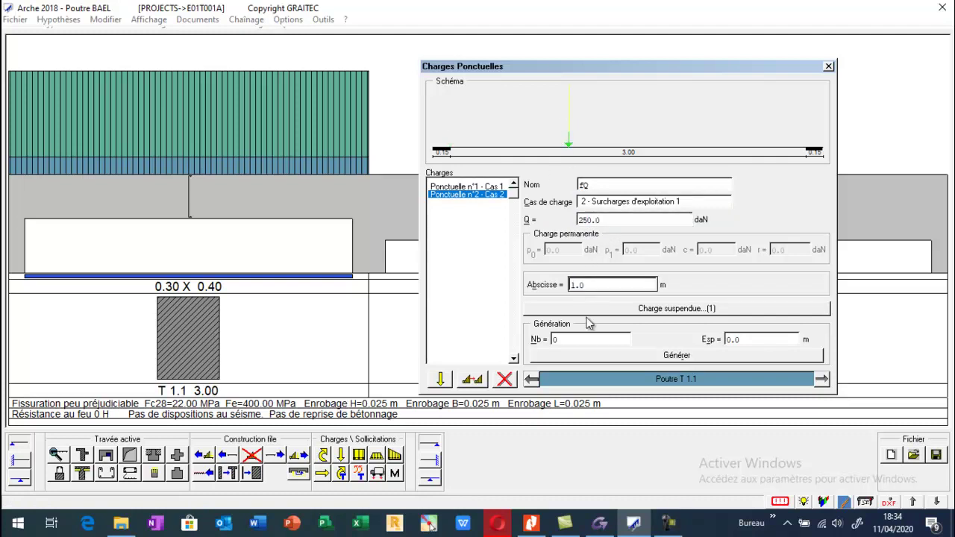
- Make point load fQ Suspendue avec barres bateaux with an offset of 0.3 m and a load width of 0.22 m
{"action": "left_click", "coordinate": [682, 313]}
{"action": "left_click", "coordinate": [78, 92]}
{"action": "left_click", "coordinate": [84, 107]}
{"action": "double_click", "coordinate": [153, 118]}
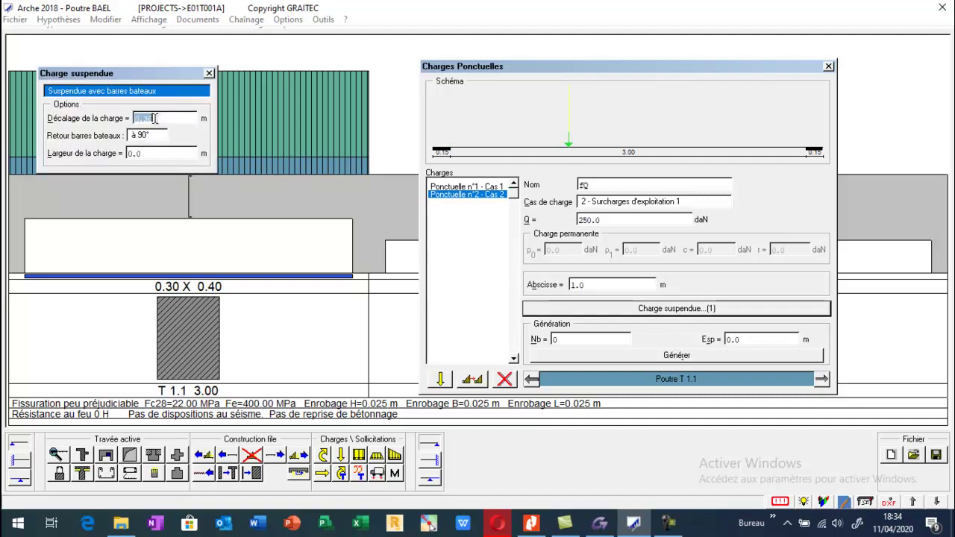
{"action": "type", "text": "0.3"}
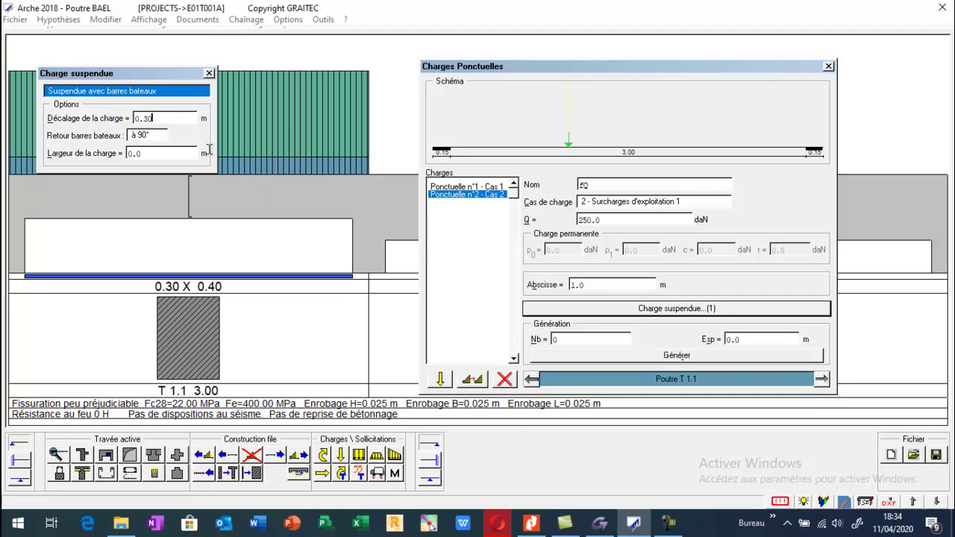
{"action": "double_click", "coordinate": [176, 153]}
{"action": "type", "text": "0."}
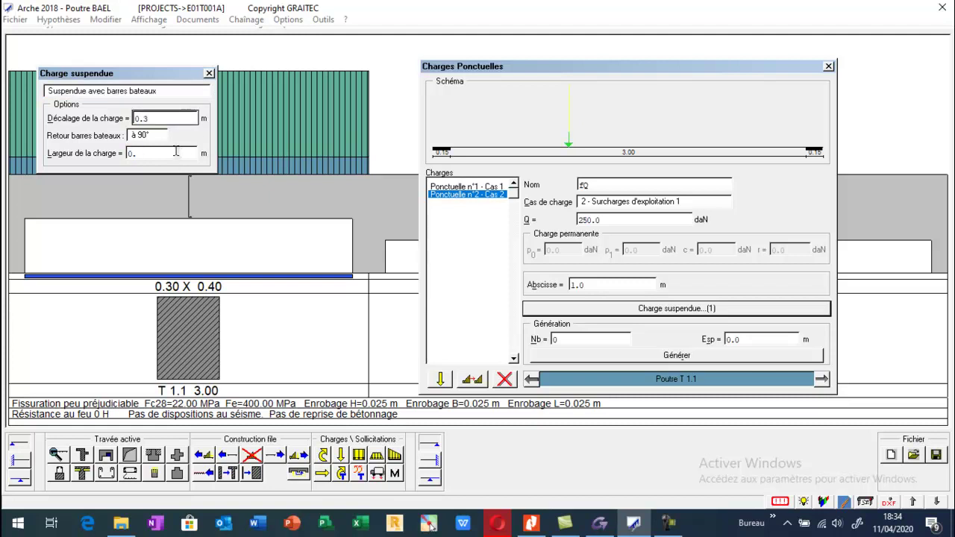
{"action": "type", "text": "22"}
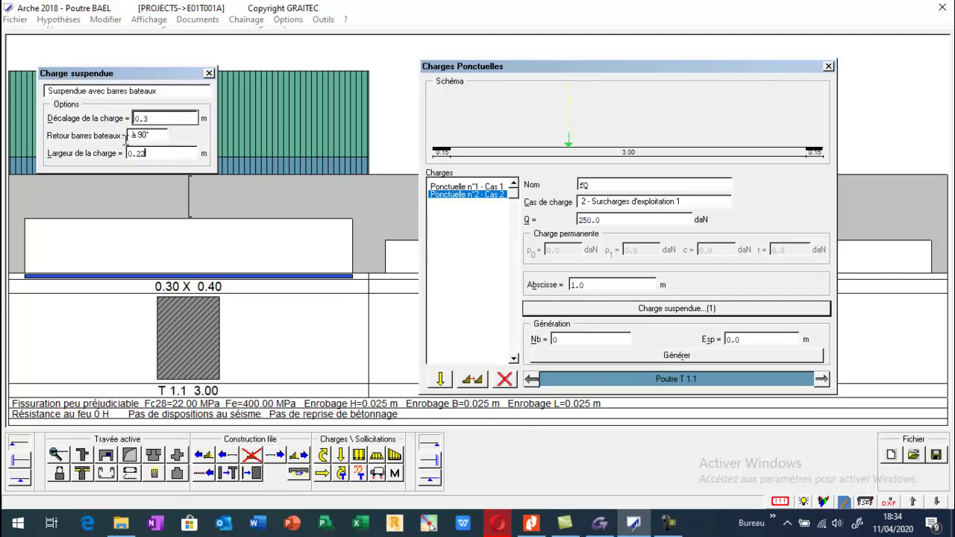
{"action": "left_click", "coordinate": [210, 73]}
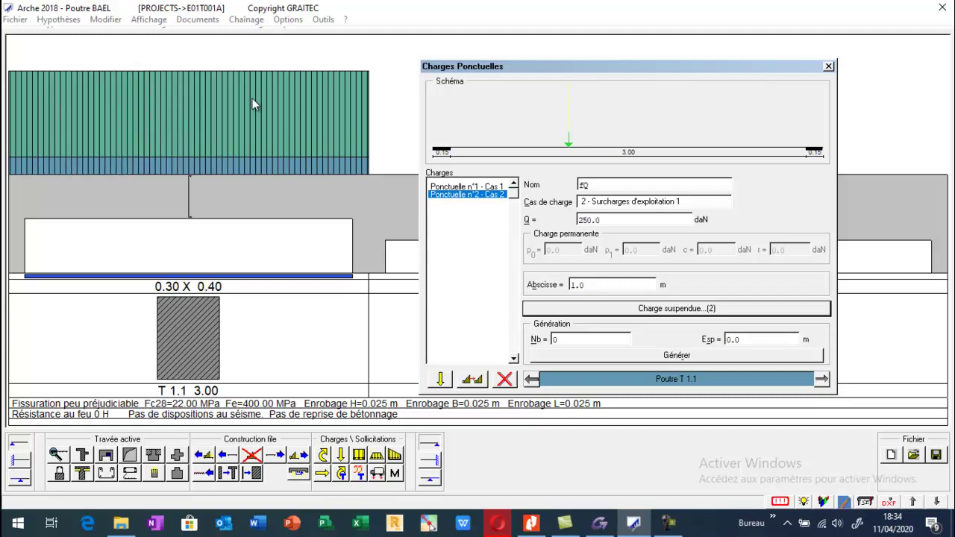
{"action": "left_click", "coordinate": [828, 66]}
- Add a distributed load named g2 on span T 1.2, case Charges permanentes 1, 2500 daN, over the full span
{"action": "left_click", "coordinate": [554, 282]}
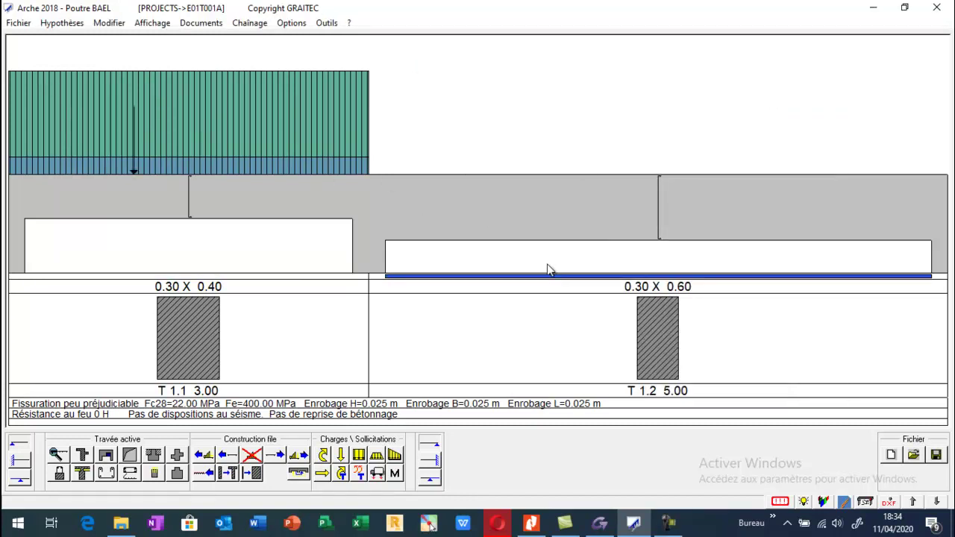
{"action": "left_click", "coordinate": [359, 457]}
{"action": "left_click", "coordinate": [54, 299]}
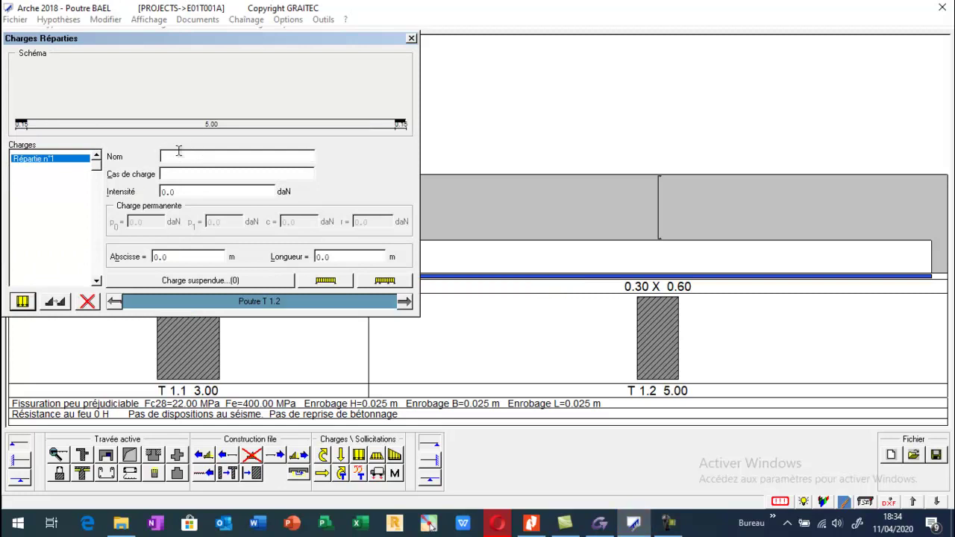
{"action": "left_click", "coordinate": [180, 152]}
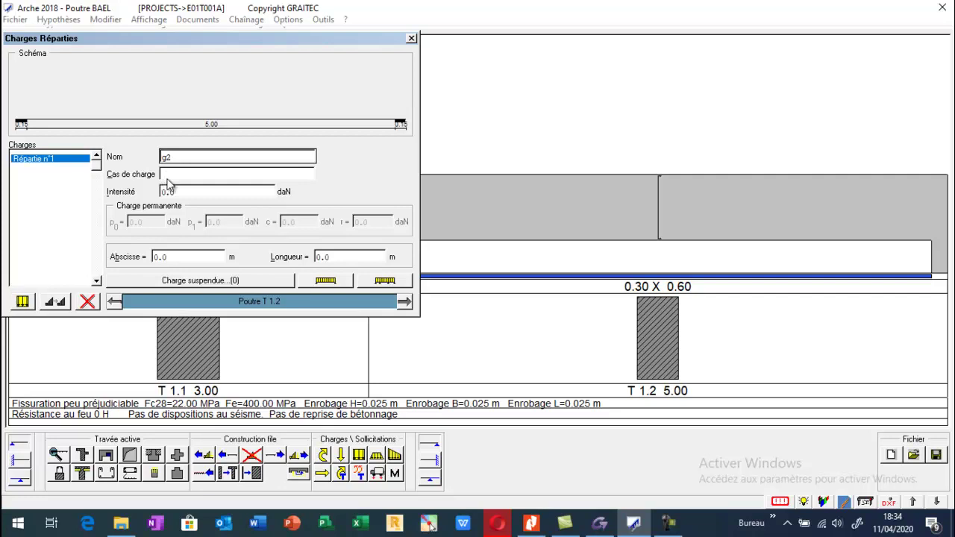
{"action": "left_click", "coordinate": [176, 176]}
{"action": "left_click", "coordinate": [182, 191]}
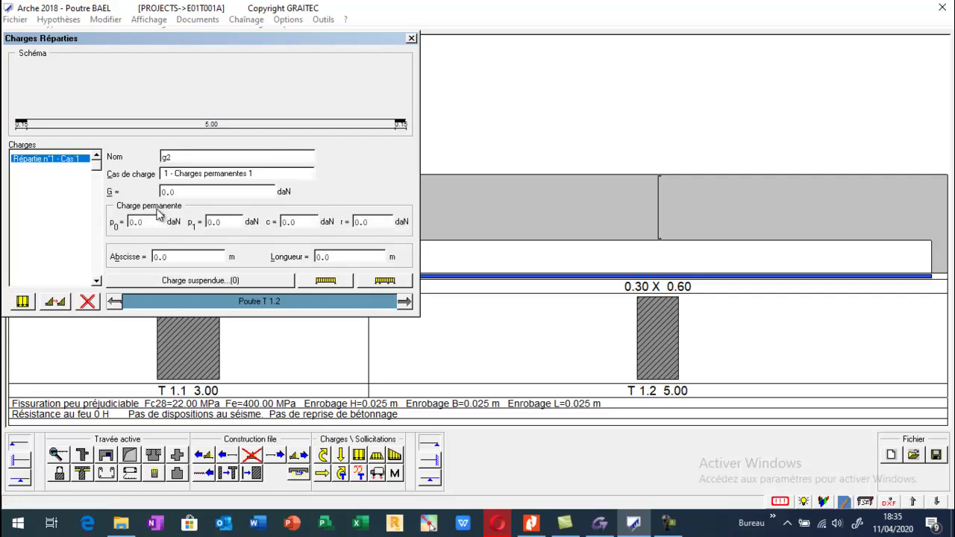
{"action": "double_click", "coordinate": [200, 191]}
{"action": "key", "text": "Return"}
{"action": "left_click", "coordinate": [327, 281]}
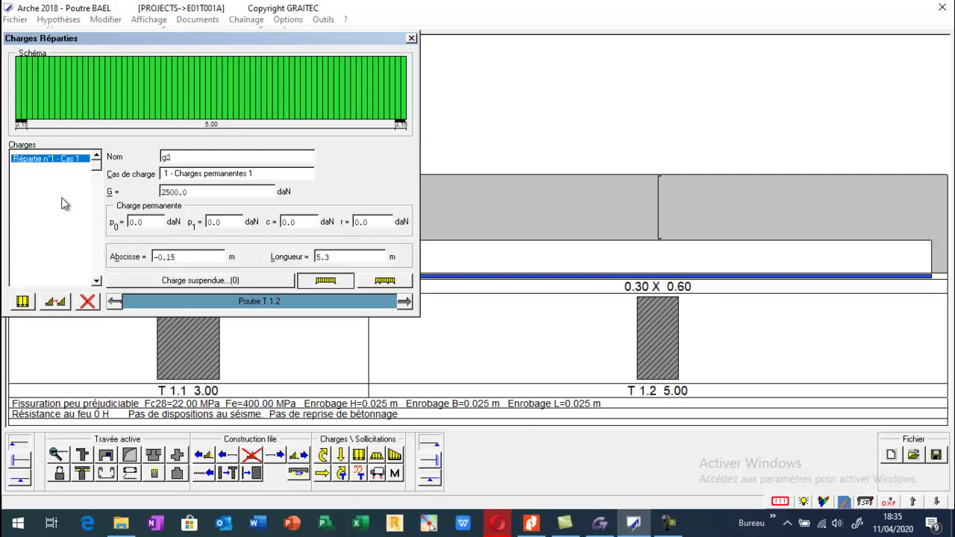
- Add a second distributed load named Q2 on span T 1.2, case Surcharges d'exploitation 1, 600 daN, over the full span
{"action": "left_click", "coordinate": [23, 301]}
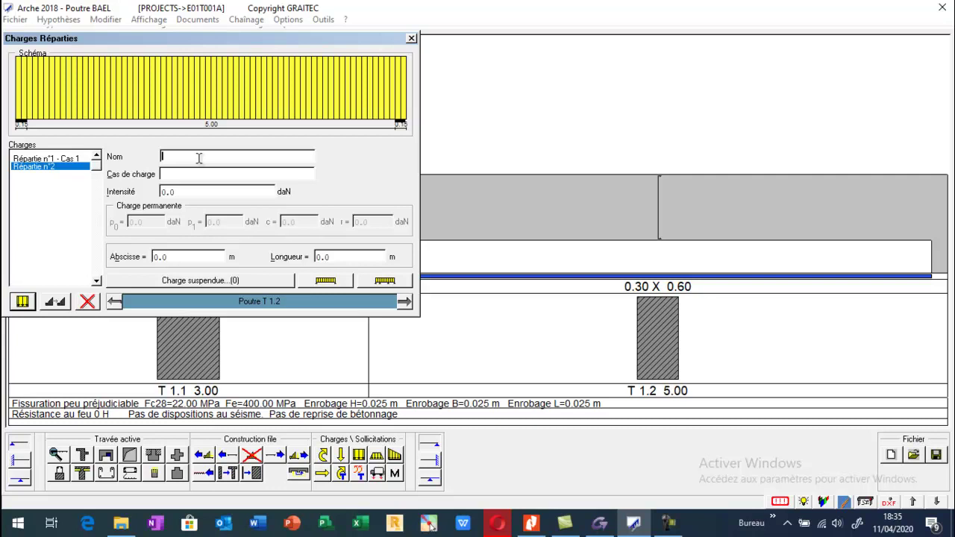
{"action": "left_click", "coordinate": [179, 176]}
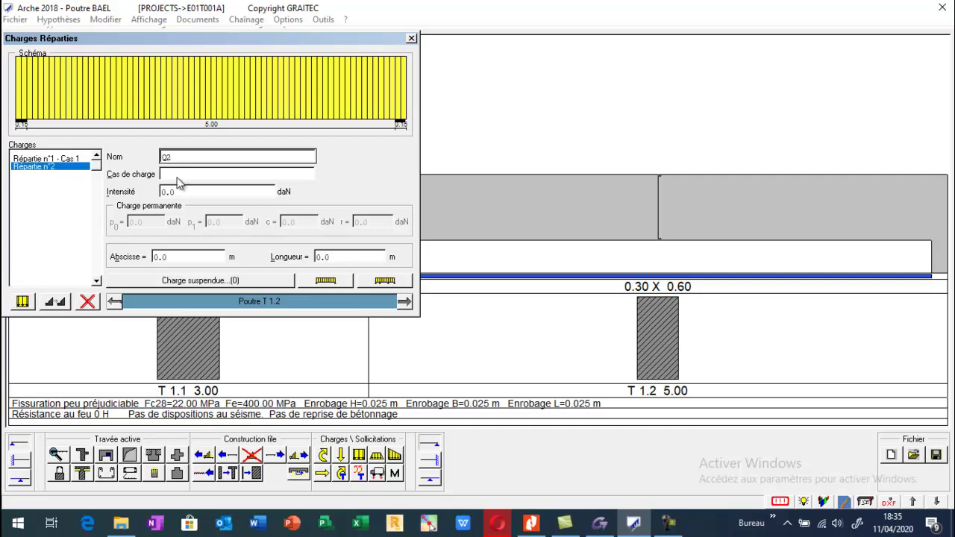
{"action": "left_click", "coordinate": [198, 200]}
{"action": "left_click", "coordinate": [192, 190]}
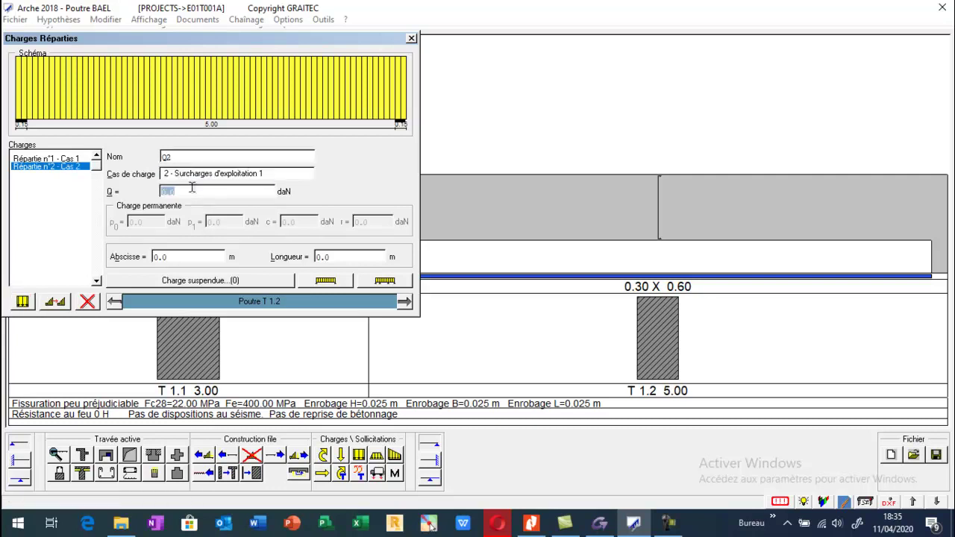
{"action": "type", "text": "600"}
{"action": "key", "text": "Return"}
{"action": "left_click", "coordinate": [324, 278]}
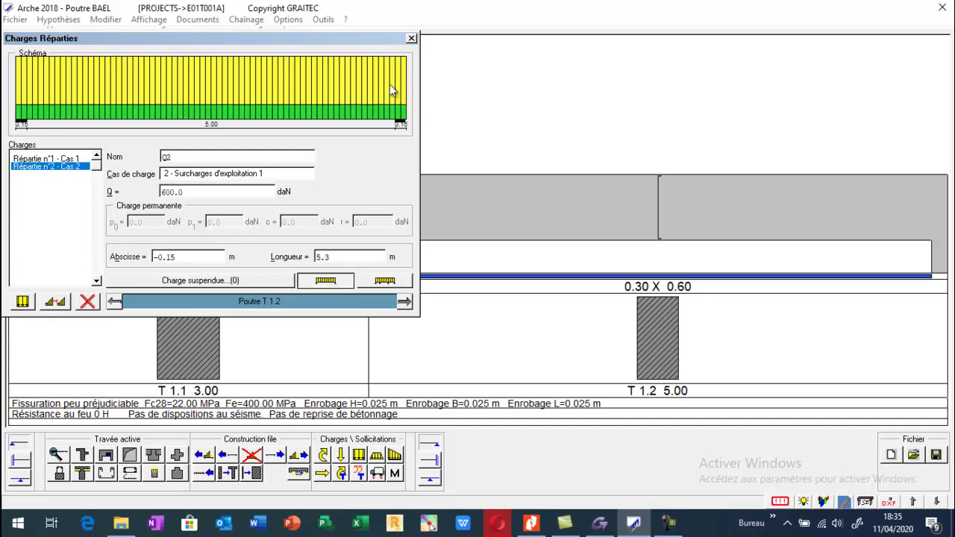
{"action": "left_click", "coordinate": [411, 38]}
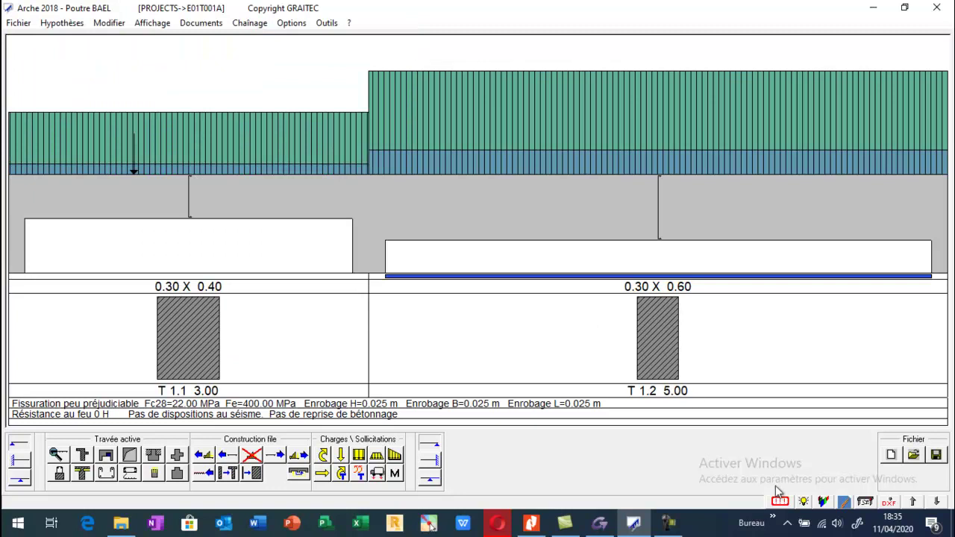
- Calculate the beam and examine the reinforcement drawing of span T 1.2, especially section B-B
{"action": "left_click", "coordinate": [507, 308]}
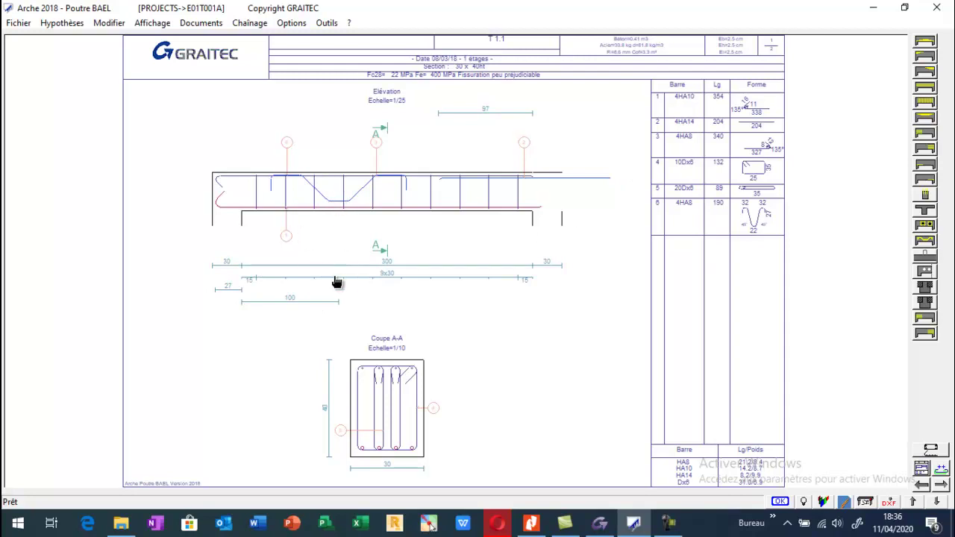
{"action": "key", "text": "Page_Down"}
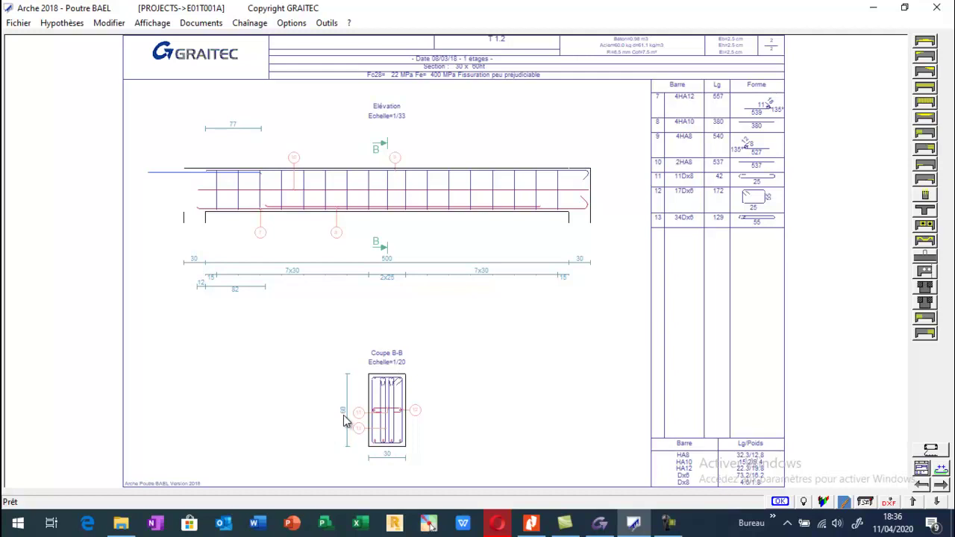
{"action": "scroll", "coordinate": [382, 427], "scroll_direction": "up", "scroll_amount": 3}
{"action": "scroll", "coordinate": [390, 401], "scroll_direction": "up", "scroll_amount": 2}
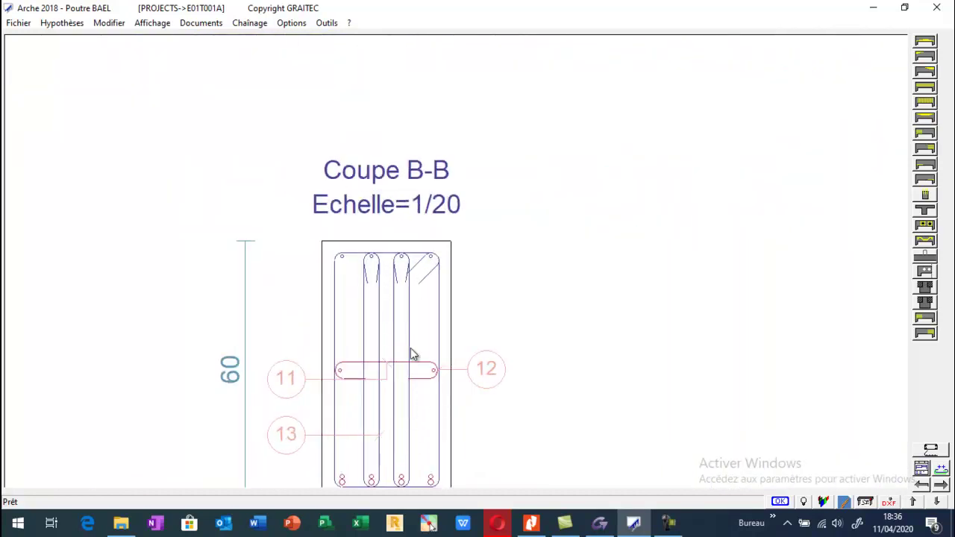
- Examine the reinforcement layout of section B-B together with the elevation and bar schedule of span T 1.2
{"action": "scroll", "coordinate": [420, 438], "scroll_direction": "down", "scroll_amount": 1}
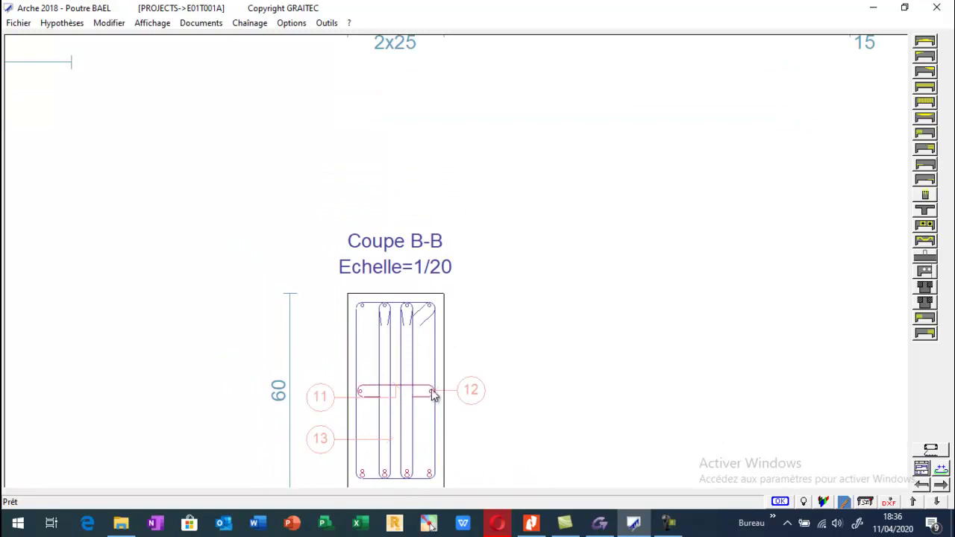
{"action": "scroll", "coordinate": [430, 394], "scroll_direction": "down", "scroll_amount": 3}
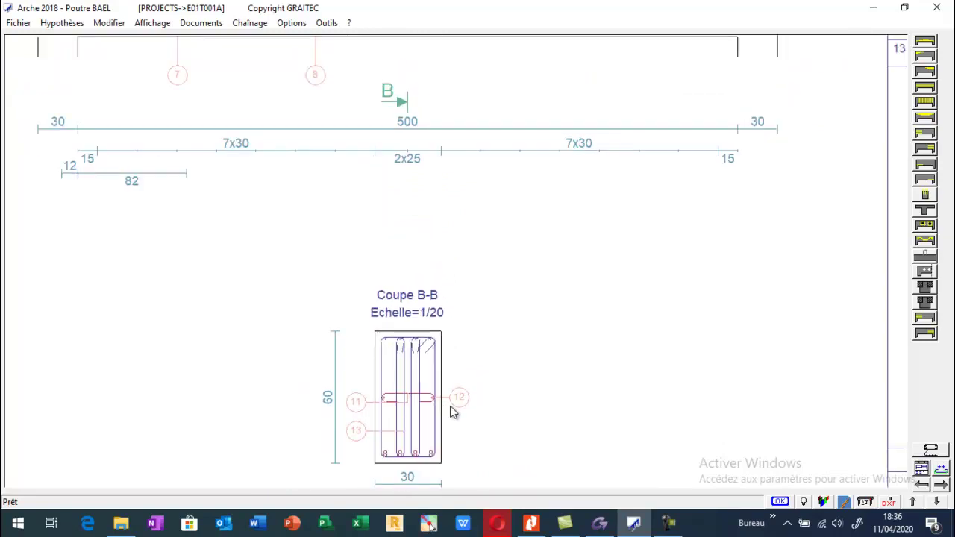
{"action": "scroll", "coordinate": [442, 423], "scroll_direction": "down", "scroll_amount": 1}
{"action": "scroll", "coordinate": [473, 415], "scroll_direction": "down", "scroll_amount": 1}
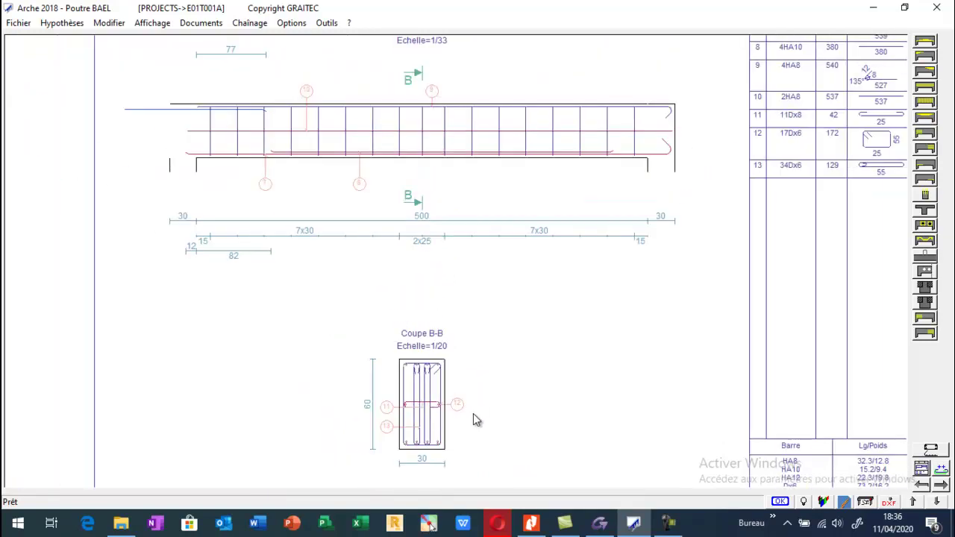
{"action": "scroll", "coordinate": [418, 439], "scroll_direction": "up", "scroll_amount": 2}
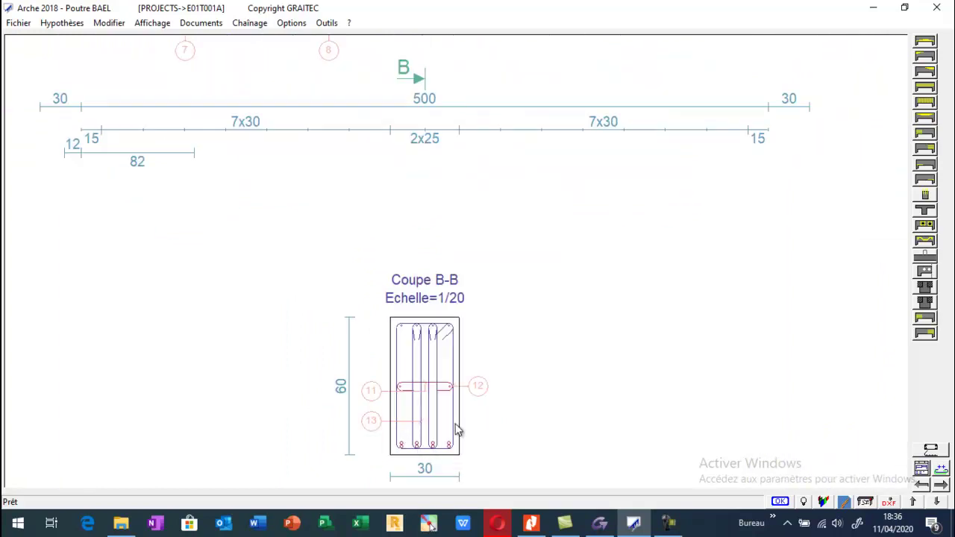
{"action": "scroll", "coordinate": [428, 440], "scroll_direction": "down", "scroll_amount": 2}
{"action": "scroll", "coordinate": [445, 377], "scroll_direction": "up", "scroll_amount": 2}
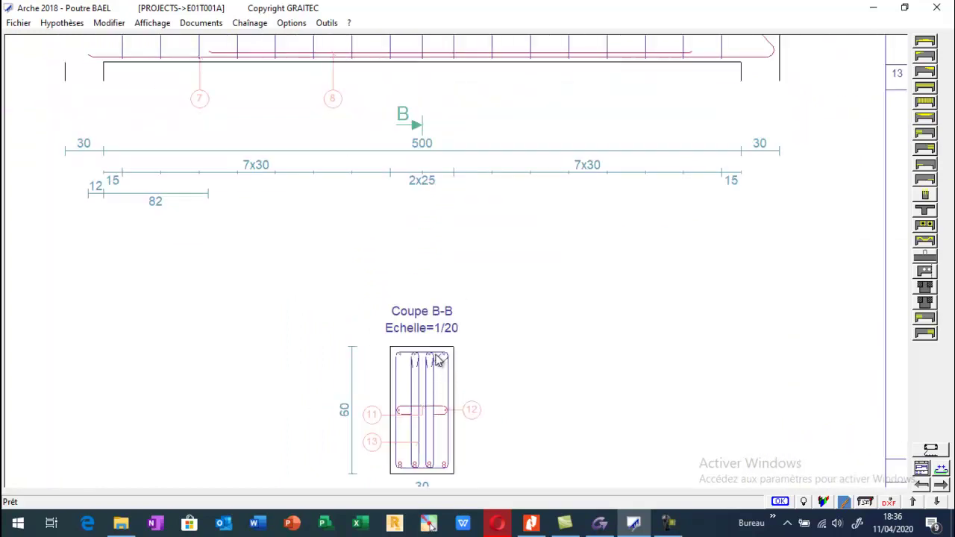
{"action": "scroll", "coordinate": [440, 362], "scroll_direction": "up", "scroll_amount": 1}
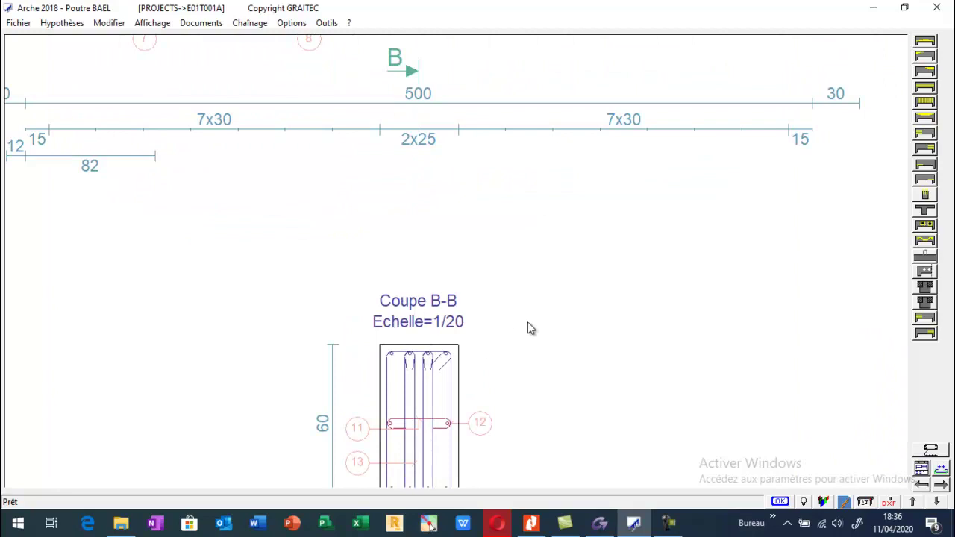
{"action": "scroll", "coordinate": [526, 321], "scroll_direction": "down", "scroll_amount": 1}
{"action": "scroll", "coordinate": [507, 328], "scroll_direction": "down", "scroll_amount": 1}
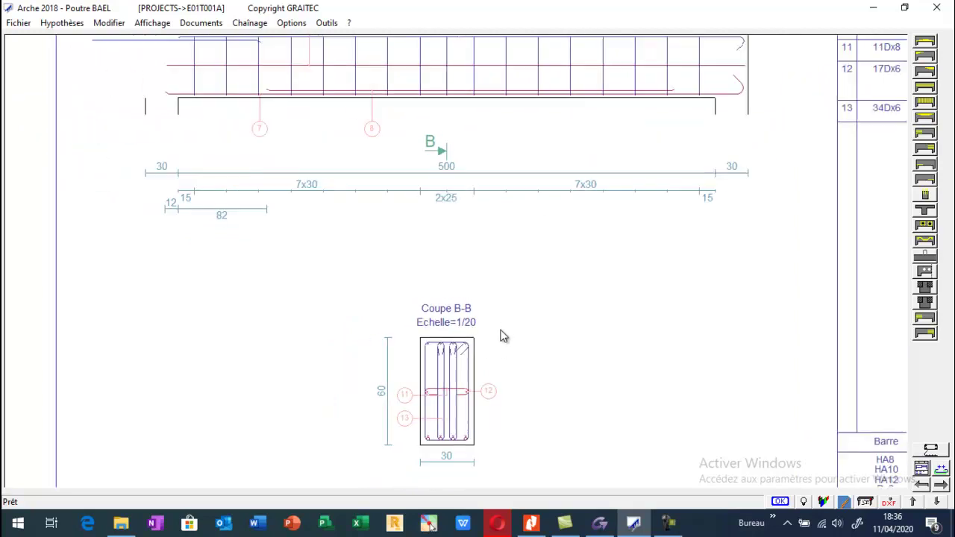
{"action": "scroll", "coordinate": [536, 348], "scroll_direction": "down", "scroll_amount": 1}
{"action": "scroll", "coordinate": [444, 392], "scroll_direction": "up", "scroll_amount": 1}
{"action": "scroll", "coordinate": [435, 398], "scroll_direction": "down", "scroll_amount": 2}
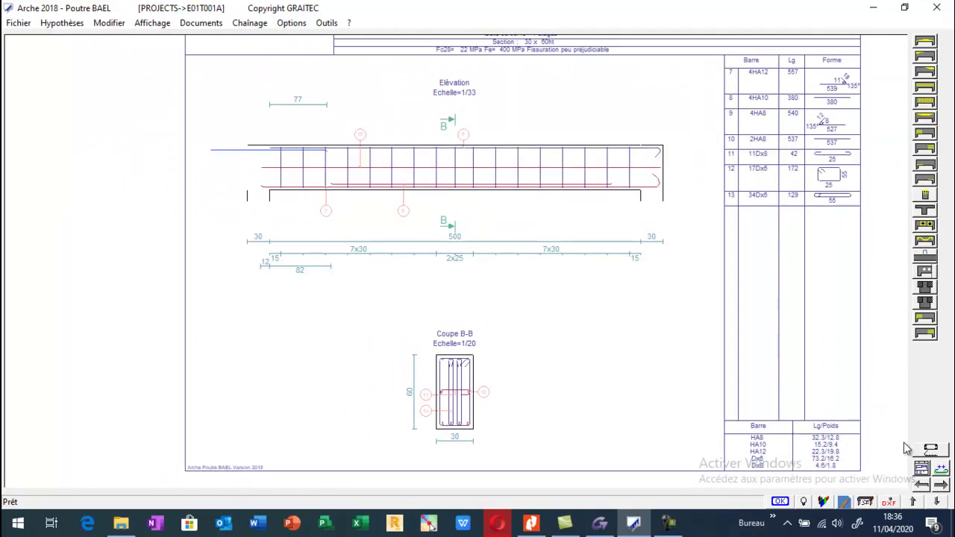
- Display the ELU bending moment and shear force envelopes of the beam, followed by its deflection analysis
{"action": "left_click", "coordinate": [153, 23]}
{"action": "left_click", "coordinate": [178, 61]}
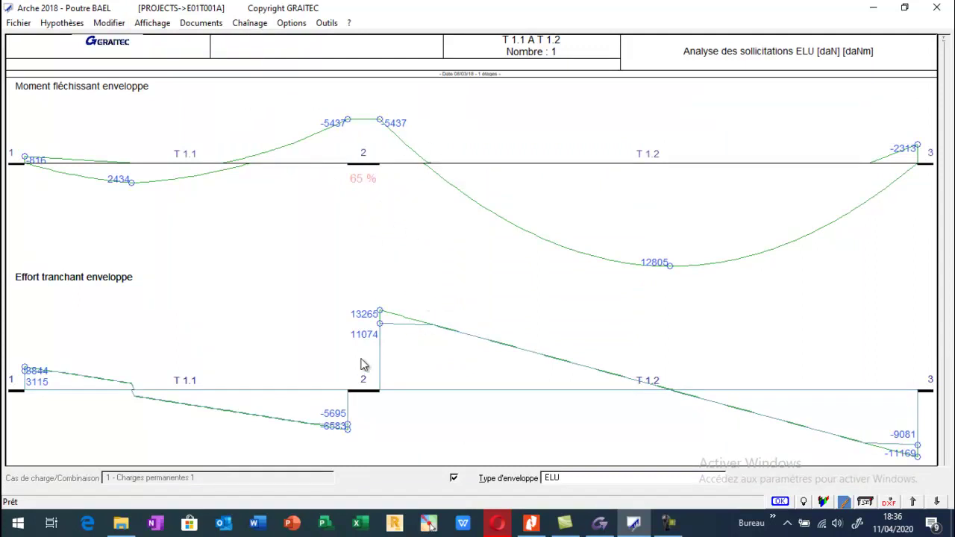
{"action": "left_click", "coordinate": [153, 23]}
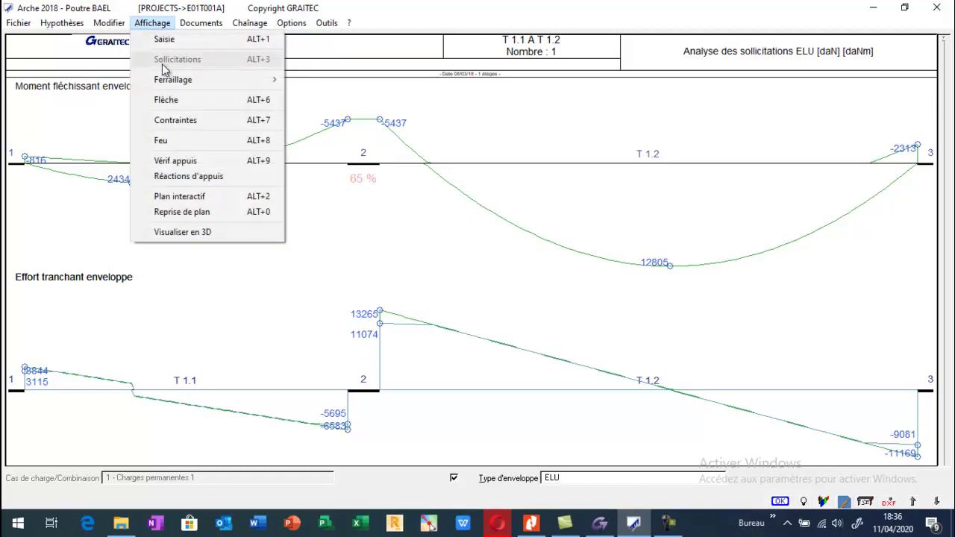
{"action": "left_click", "coordinate": [166, 103]}
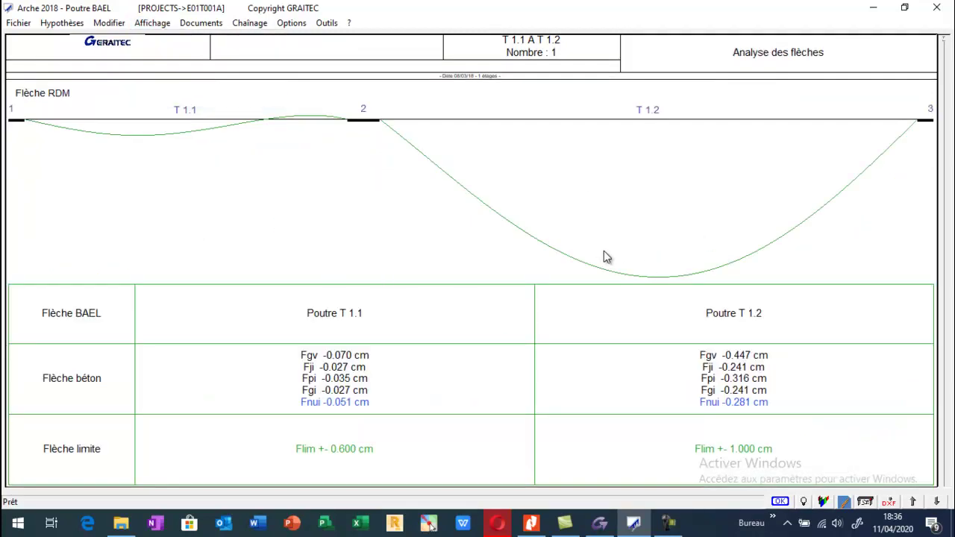